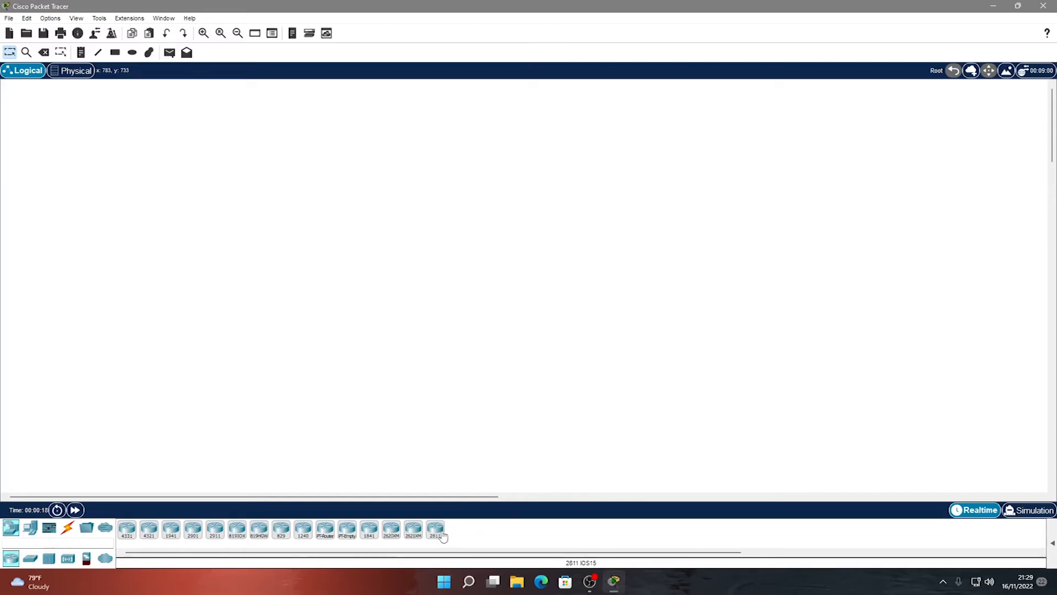
# Place a 2811 router and two Laptop-PT laptops on the workspace.
pyautogui.click(435, 529)
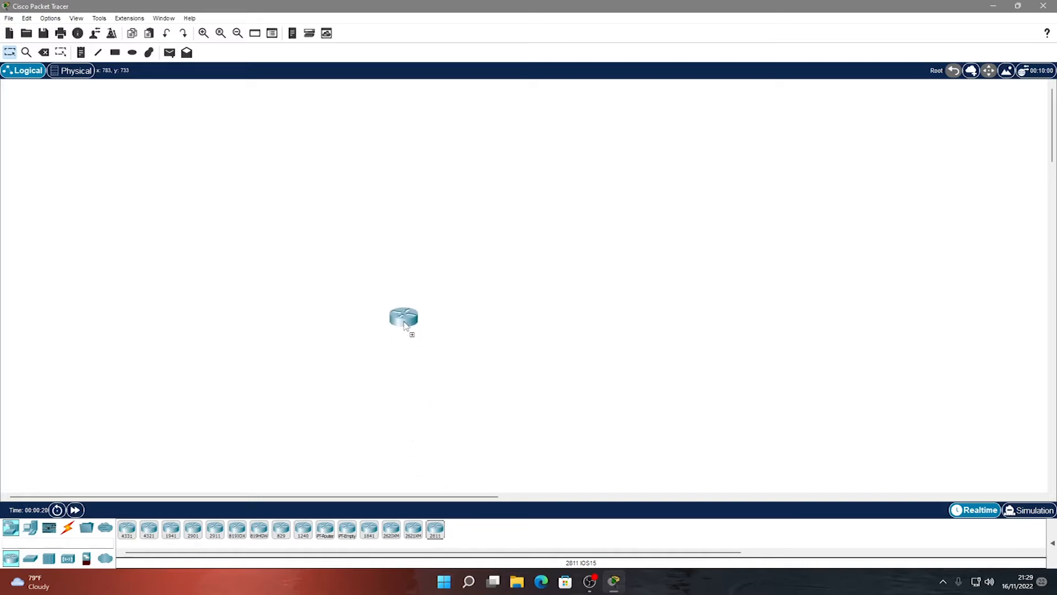
pyautogui.click(406, 314)
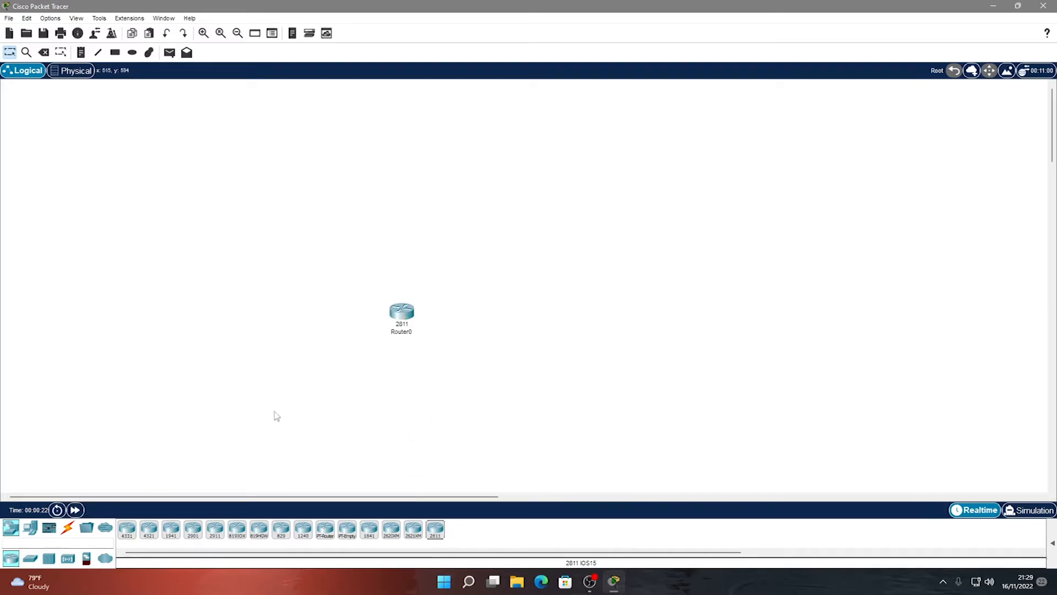
pyautogui.click(30, 529)
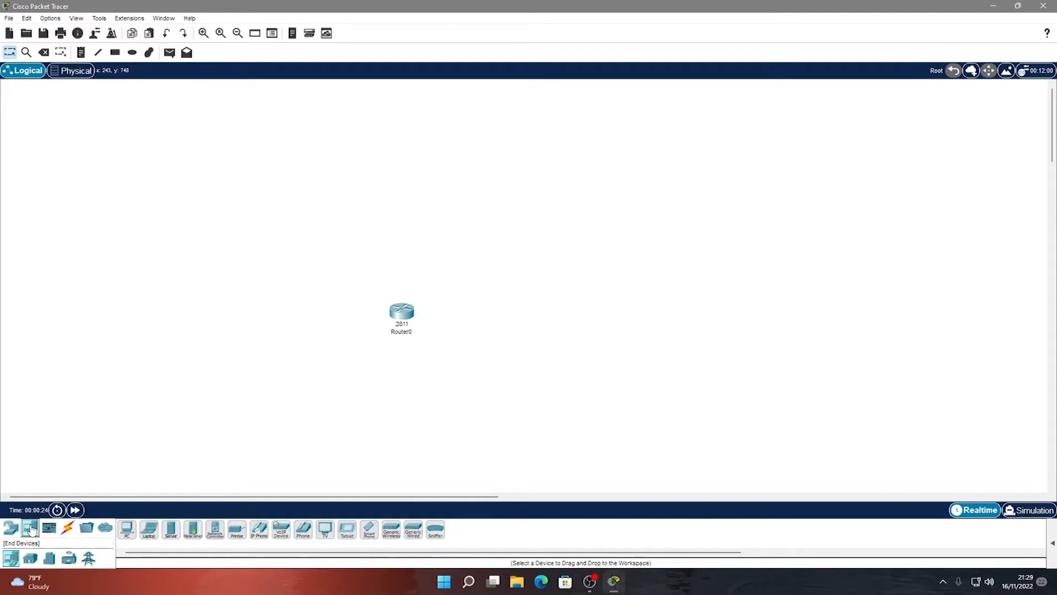
pyautogui.click(149, 529)
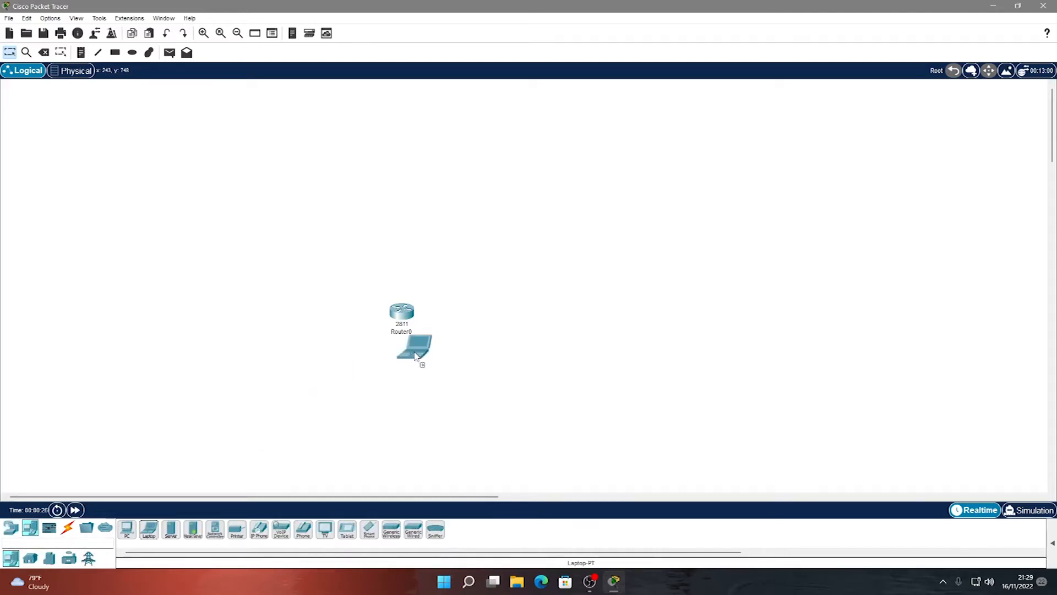
pyautogui.click(501, 317)
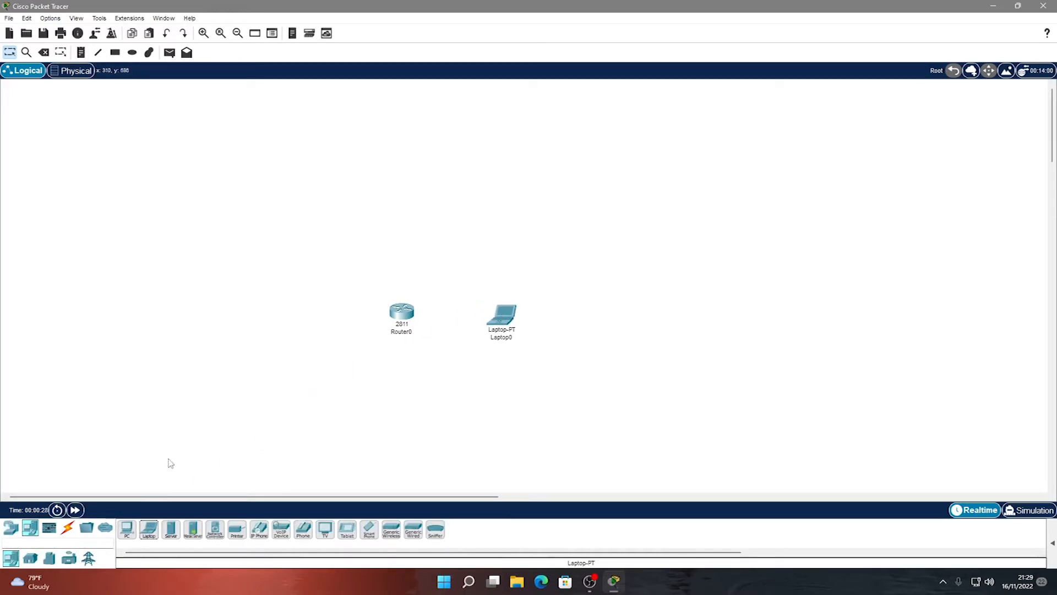
pyautogui.click(149, 531)
pyautogui.click(270, 397)
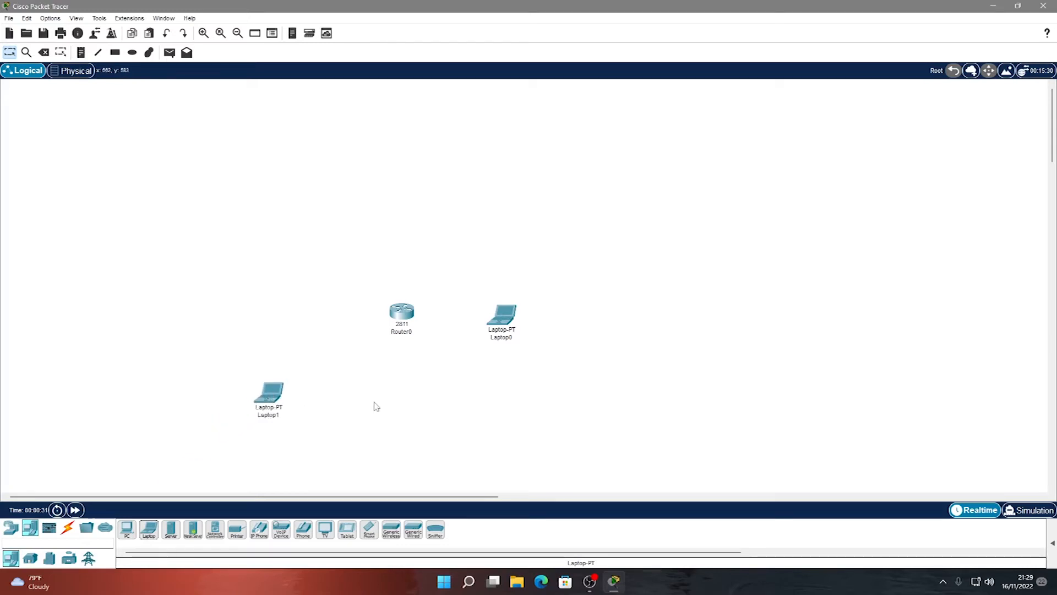
# Add a 2960-24TT switch below the router and nudge it into position.
pyautogui.click(12, 529)
pyautogui.click(32, 562)
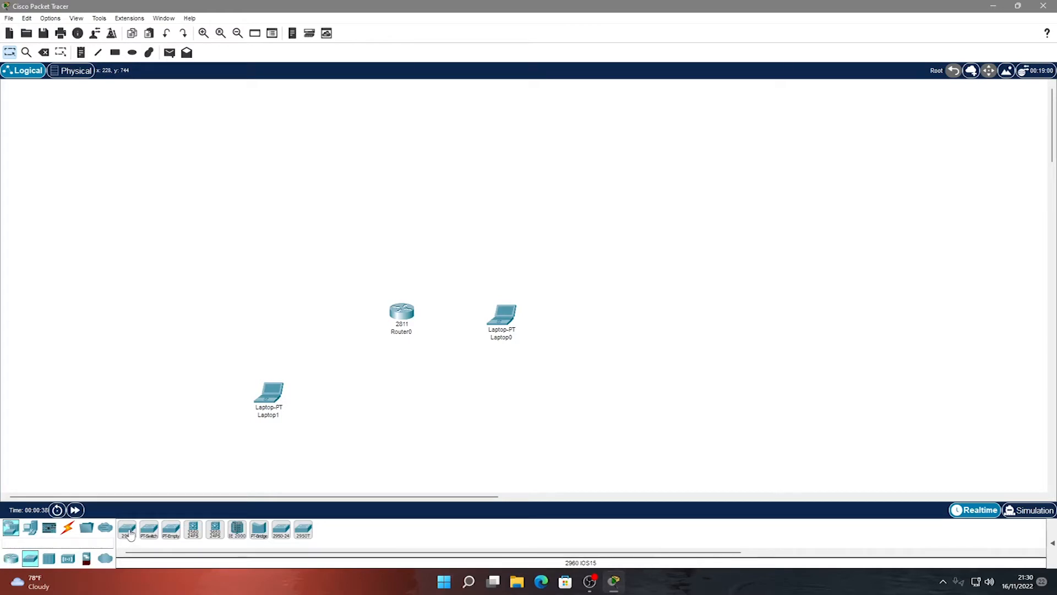
pyautogui.moveTo(128, 532); pyautogui.dragTo(402, 399)
pyautogui.click(421, 402)
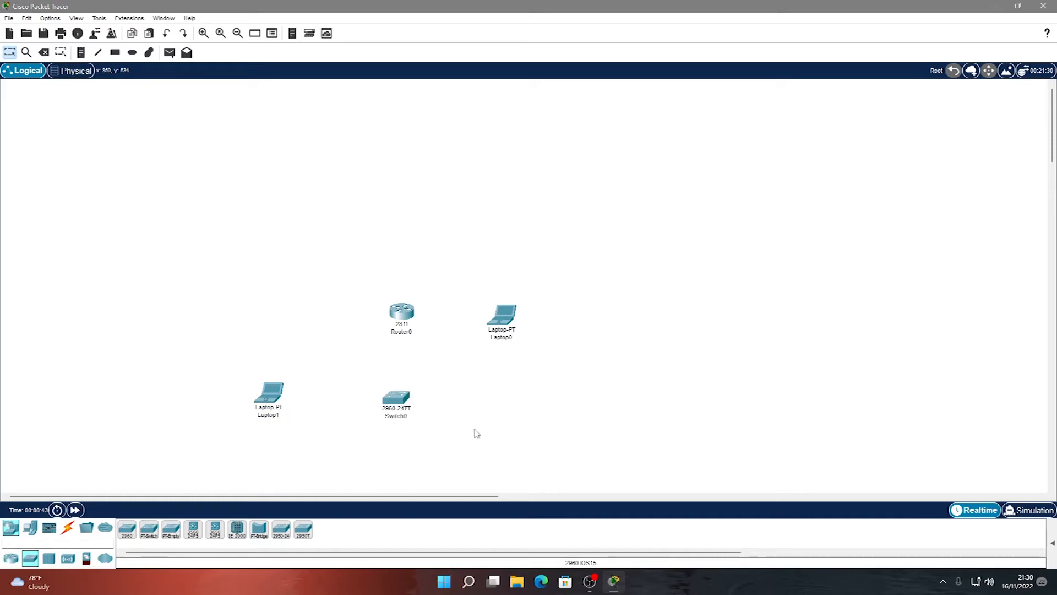
# Connect Laptop1's RS 232 port to Switch0's Console port with a console cable.
pyautogui.click(66, 529)
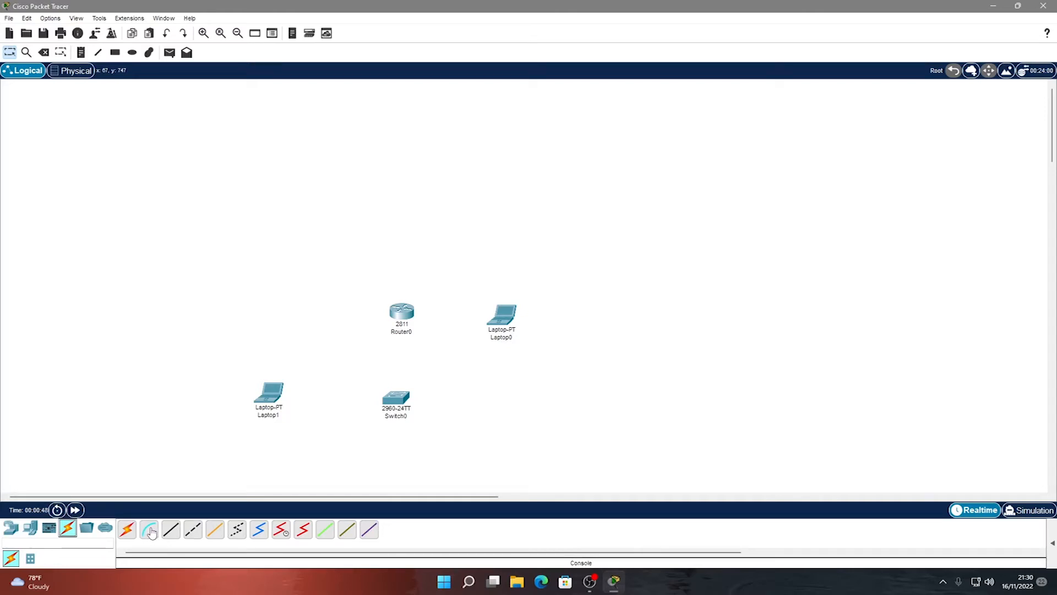
pyautogui.click(150, 529)
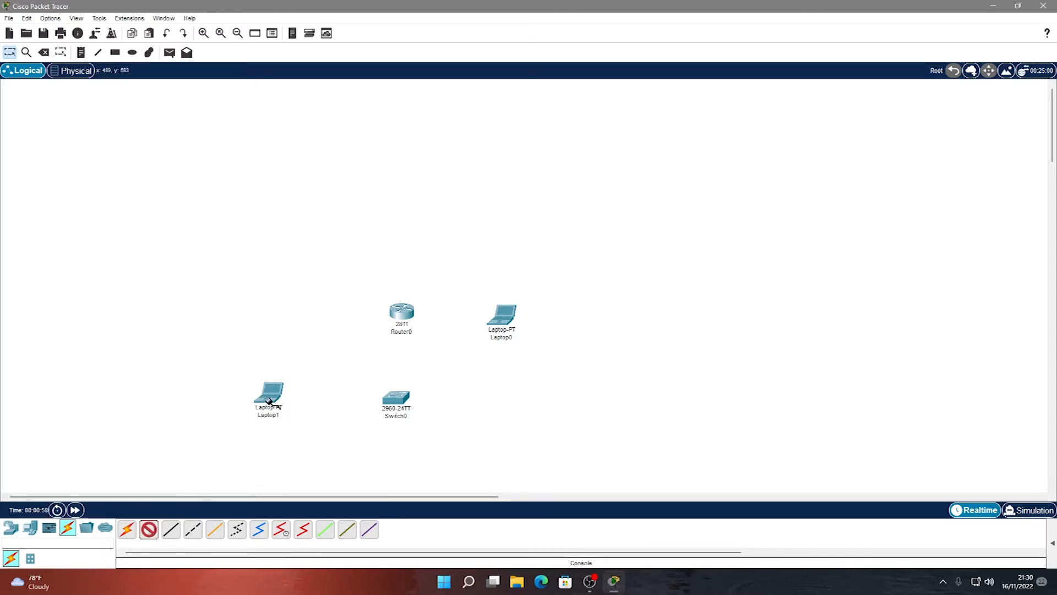
pyautogui.click(270, 398)
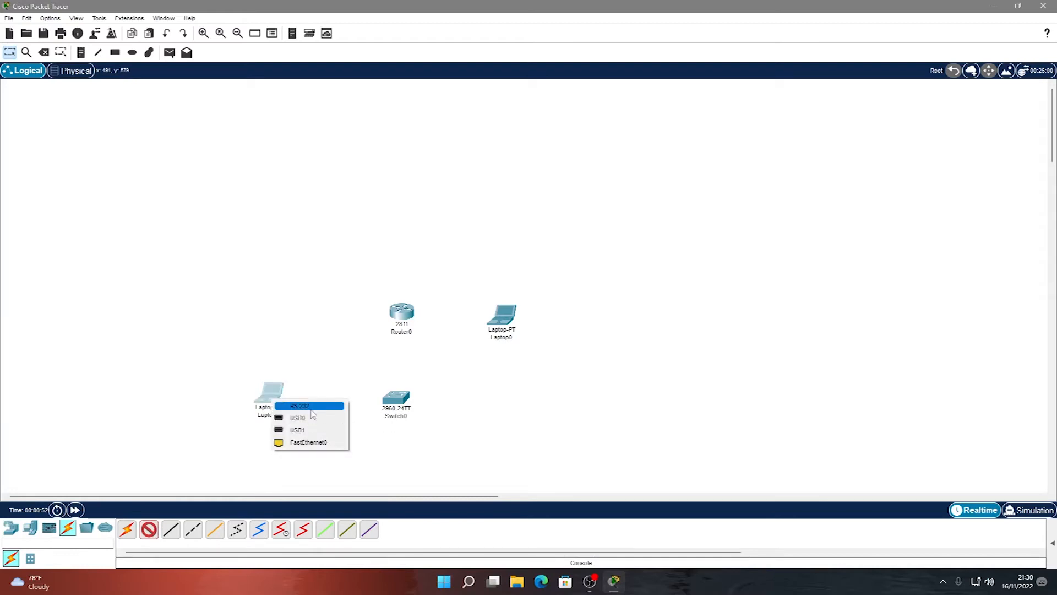
pyautogui.click(309, 407)
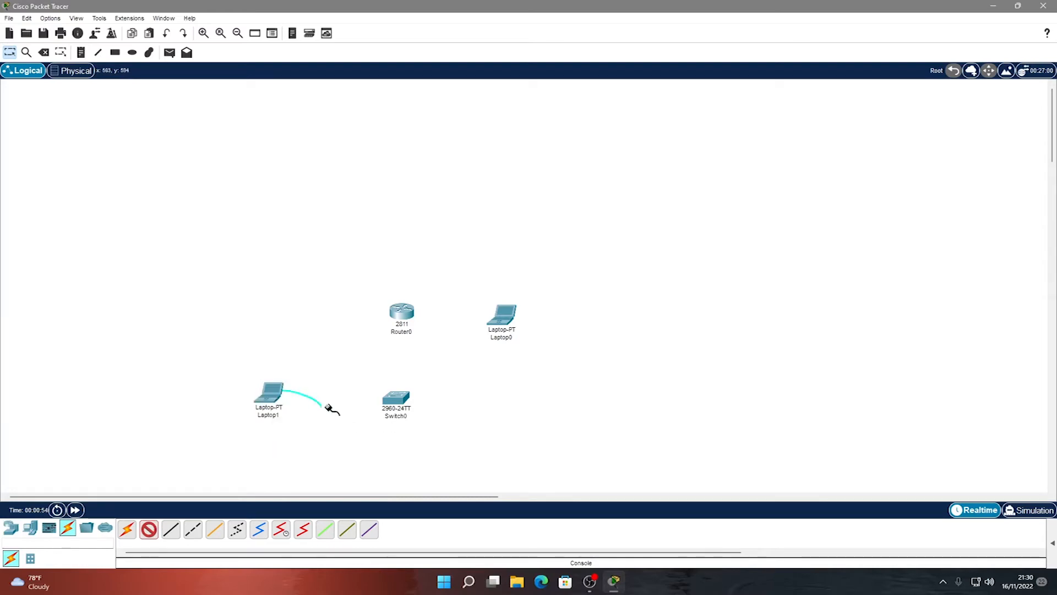
pyautogui.click(401, 401)
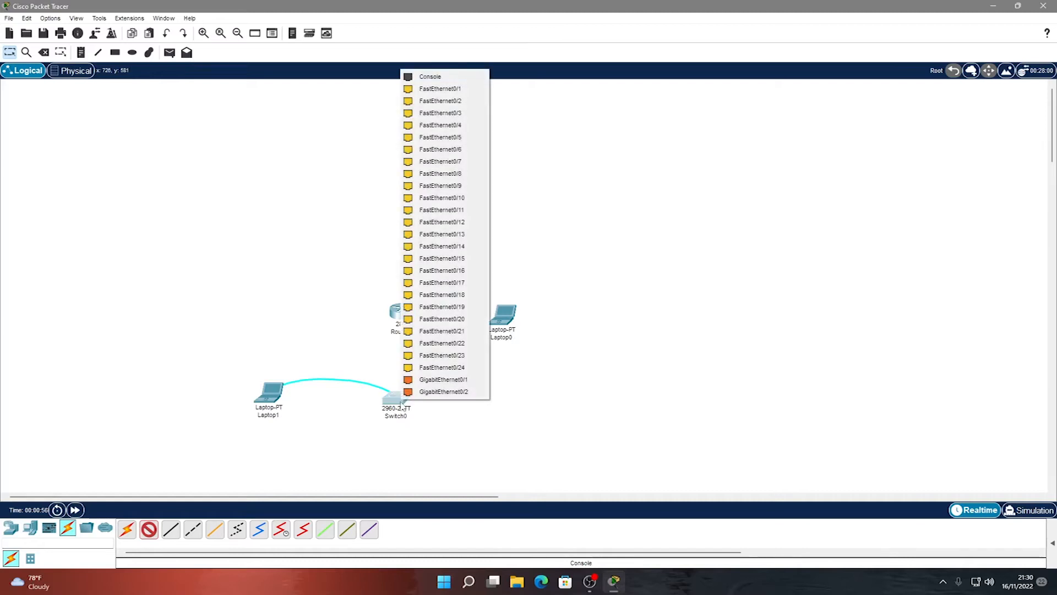
pyautogui.click(456, 77)
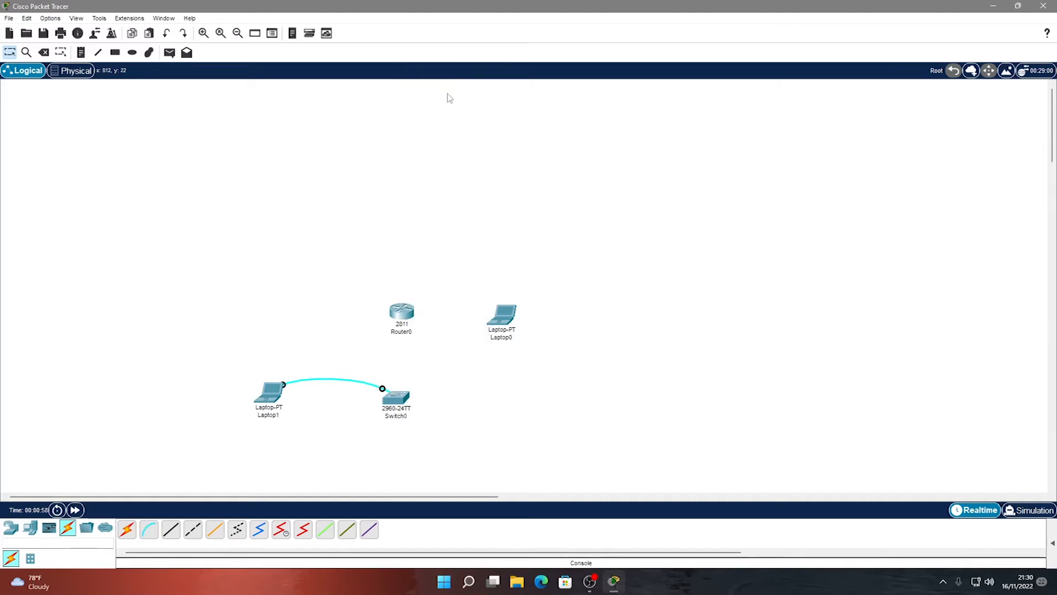
# Connect Router0 FastEthernet0/0 to Switch0 FastEthernet0/1 with a straight-through cable.
pyautogui.click(172, 530)
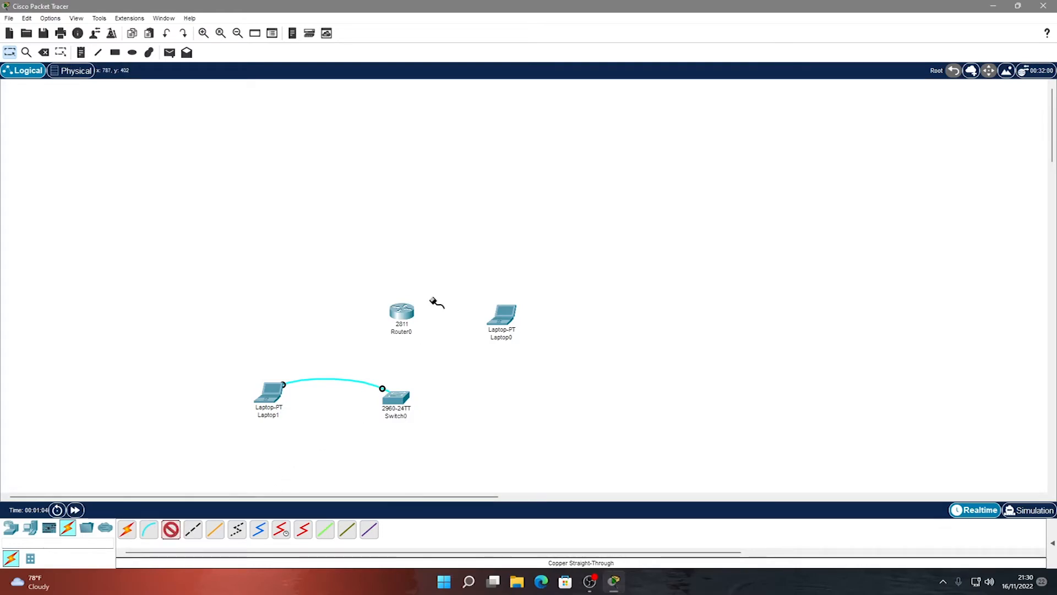
pyautogui.click(406, 313)
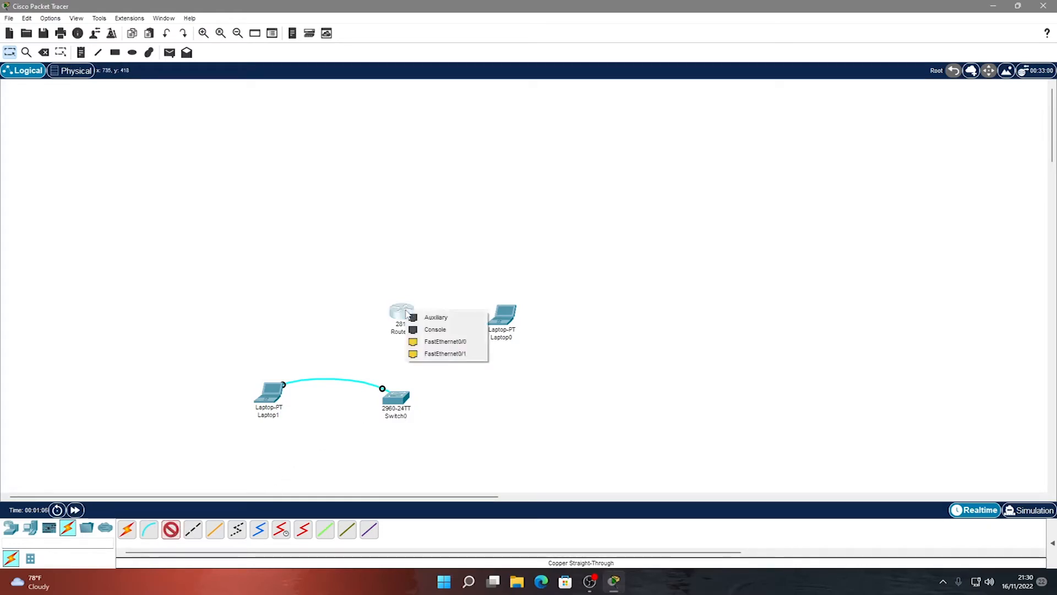
pyautogui.click(441, 346)
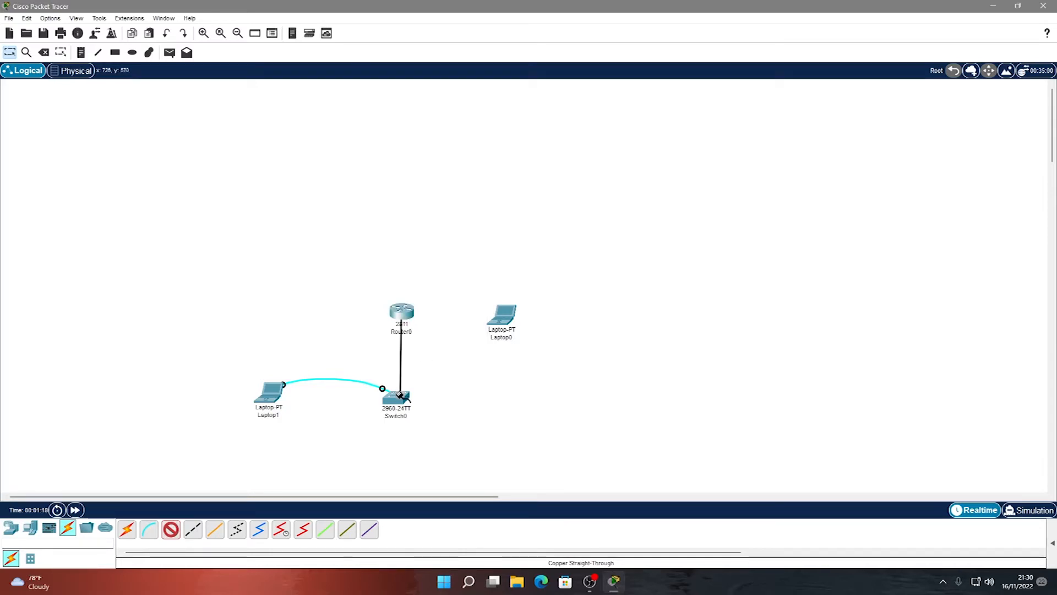
pyautogui.click(400, 397)
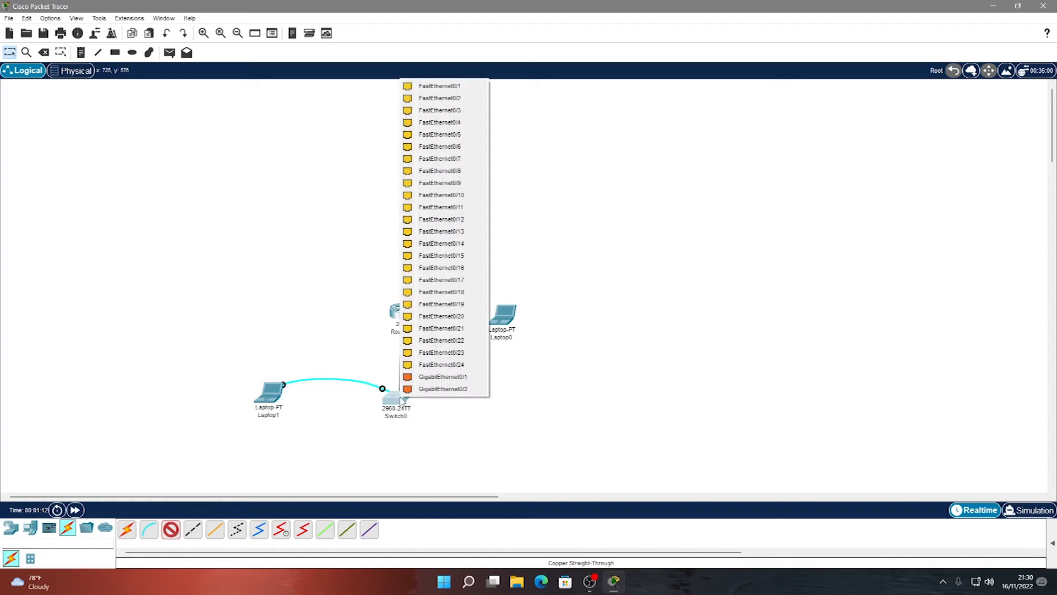
pyautogui.click(465, 88)
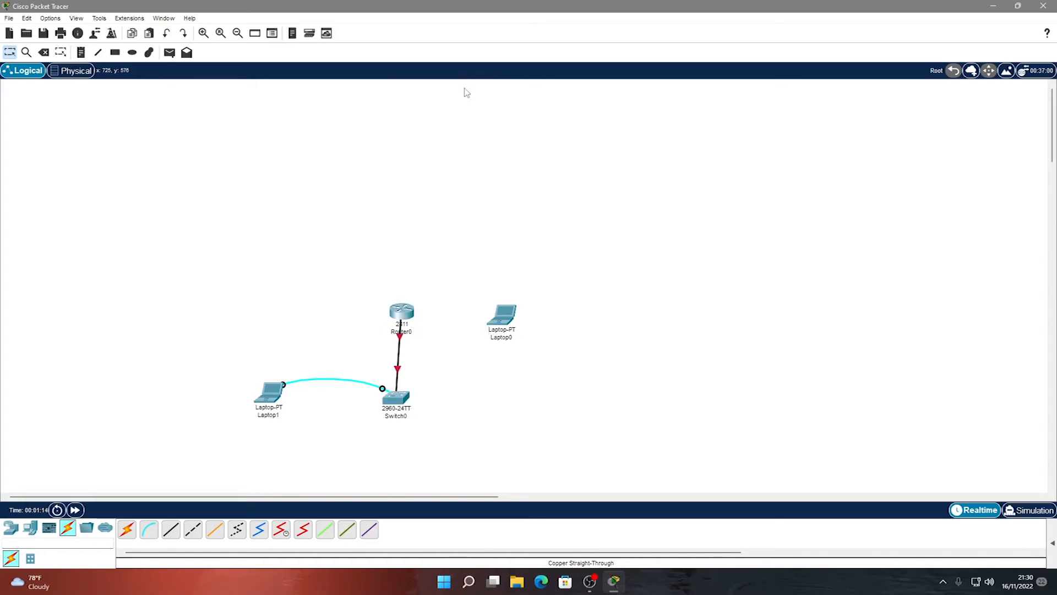
# Connect Router0 FastEthernet0/1 to Laptop0 FastEthernet0 with a cross-over cable, then select Laptop1.
pyautogui.click(193, 531)
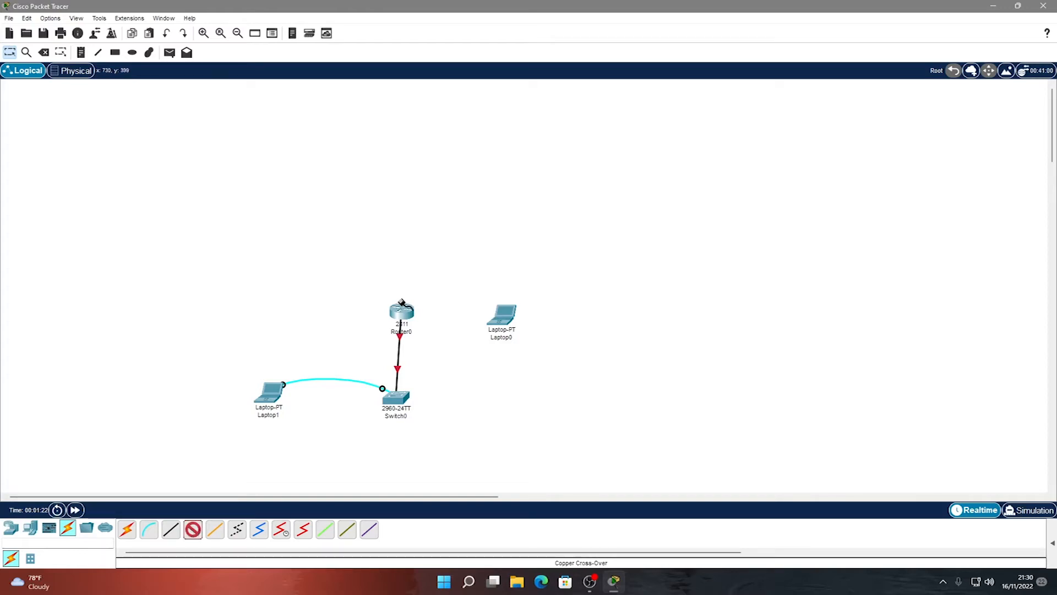
pyautogui.click(401, 311)
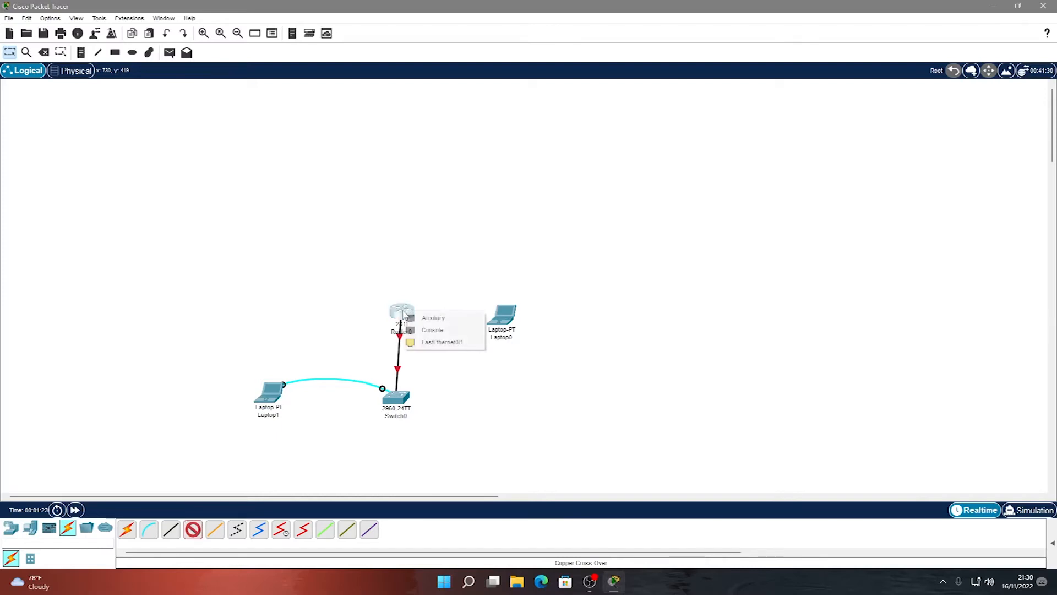
pyautogui.click(429, 342)
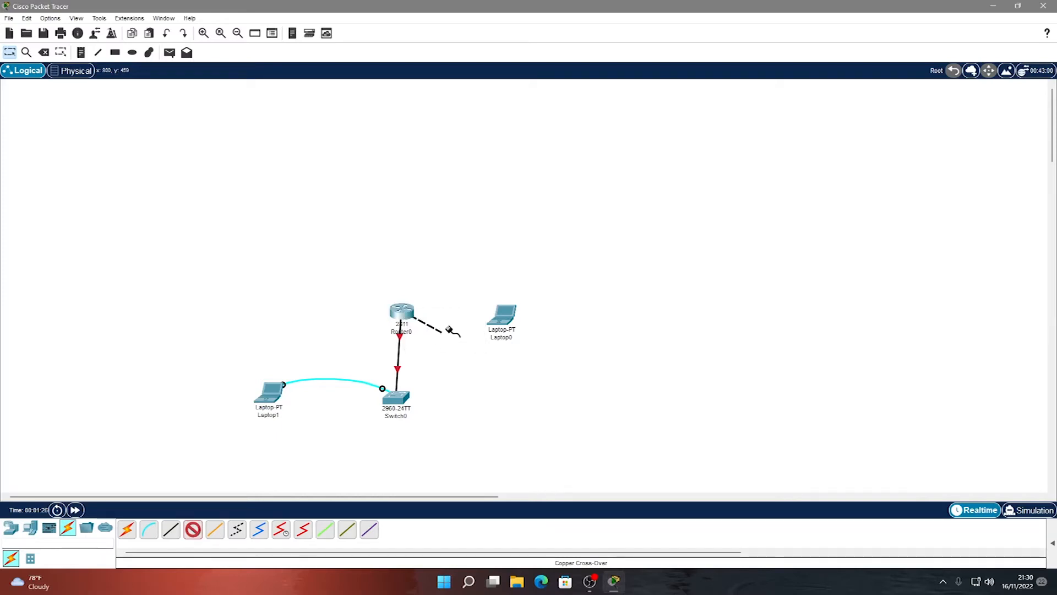
pyautogui.click(502, 321)
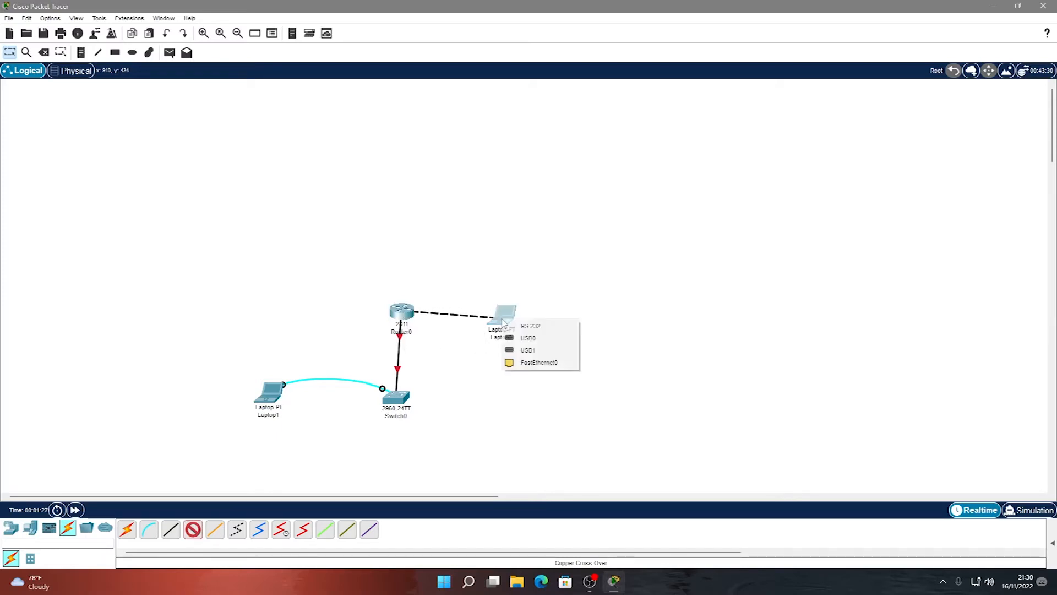
pyautogui.click(526, 362)
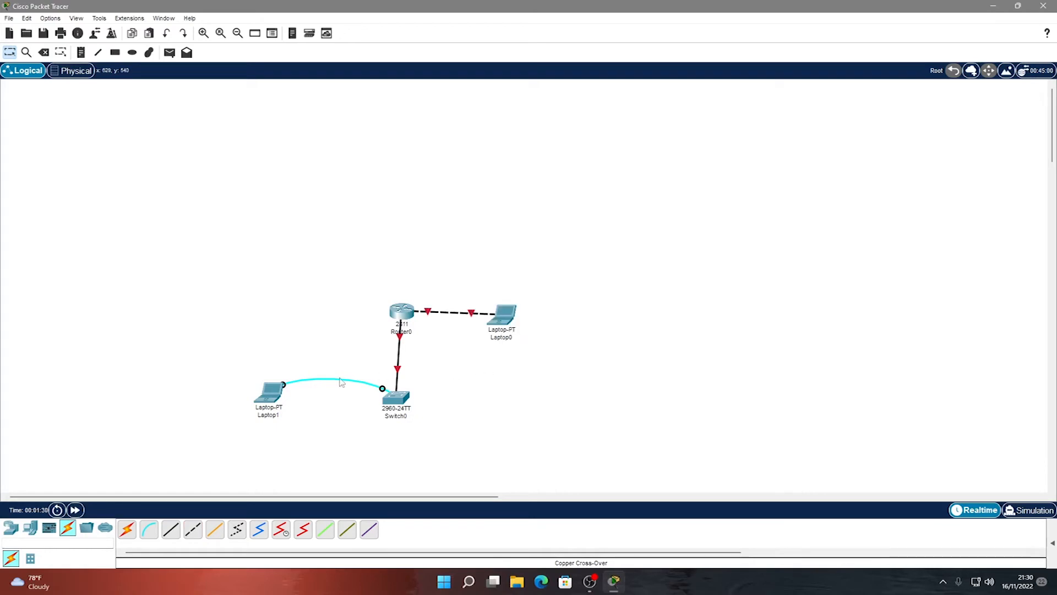
pyautogui.click(267, 399)
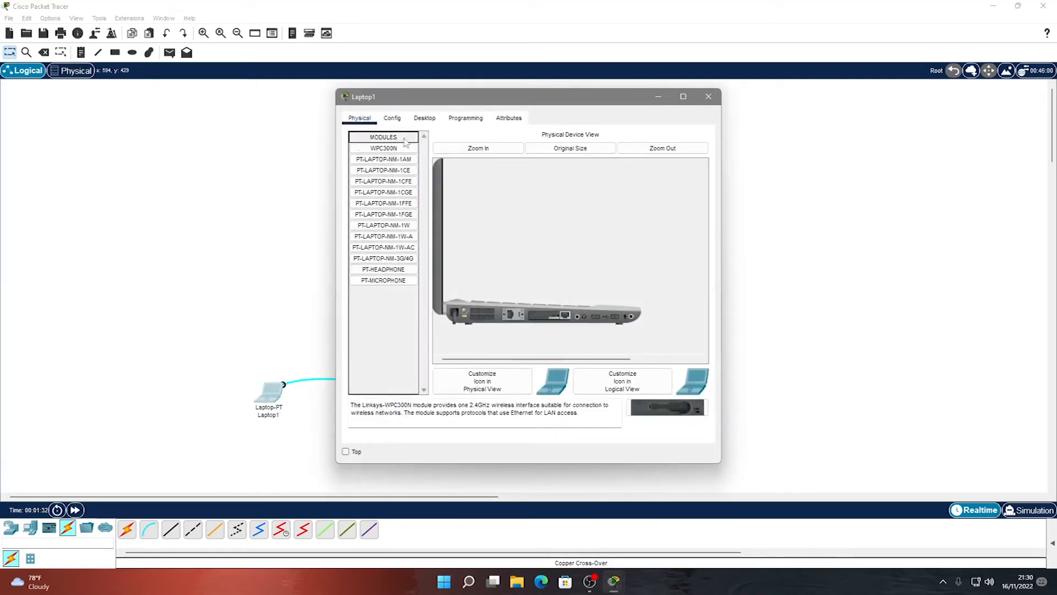
# Rename Laptop1 to 'Local Laptop' in its Config settings and close the window.
pyautogui.click(393, 119)
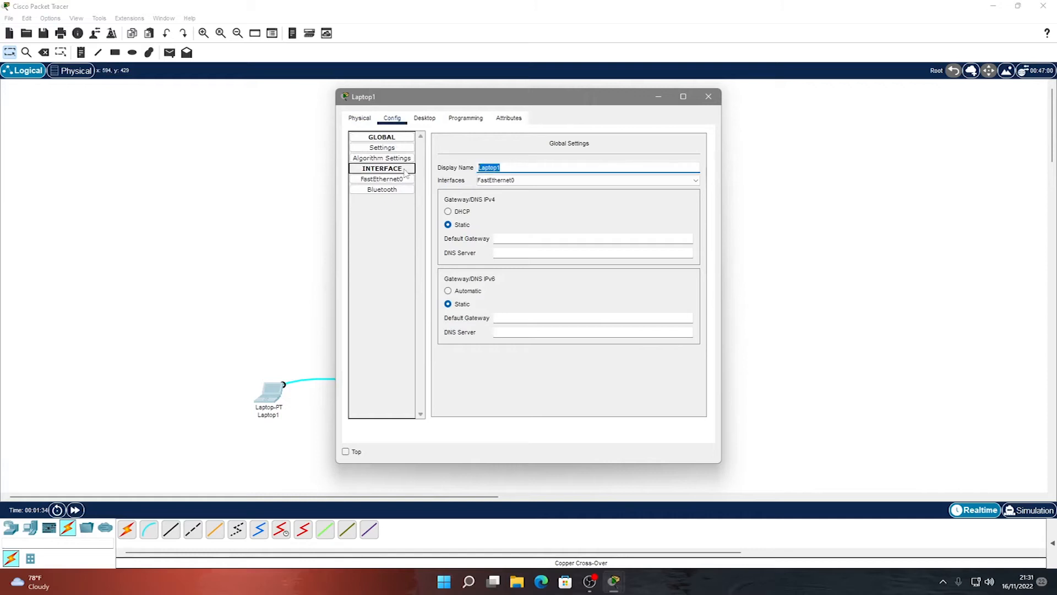
pyautogui.write('Local')
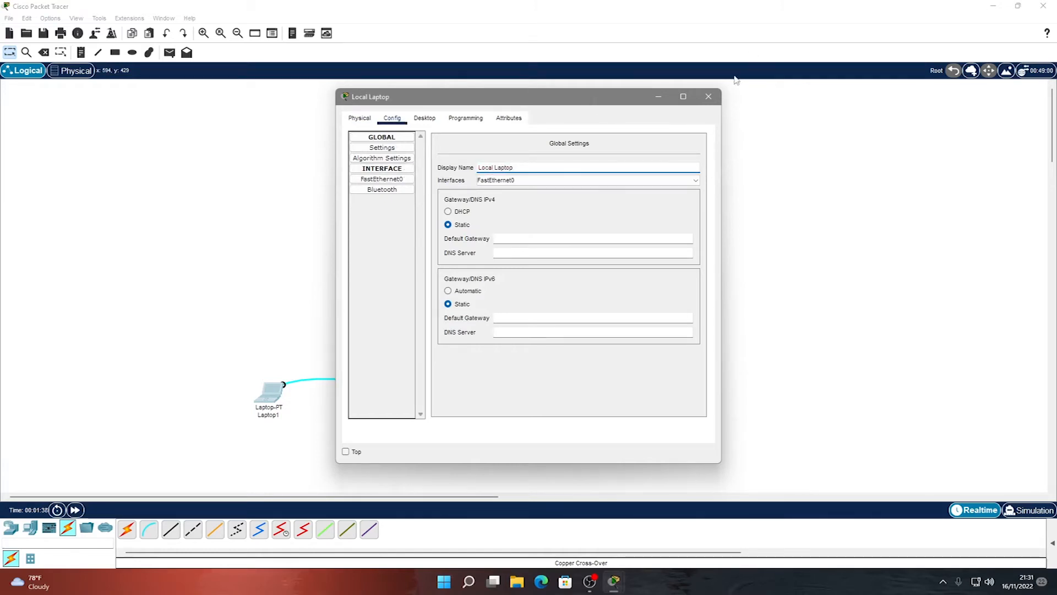
pyautogui.click(709, 97)
# Rename Laptop0 to 'Remote Laptop' and close its settings window.
pyautogui.click(501, 329)
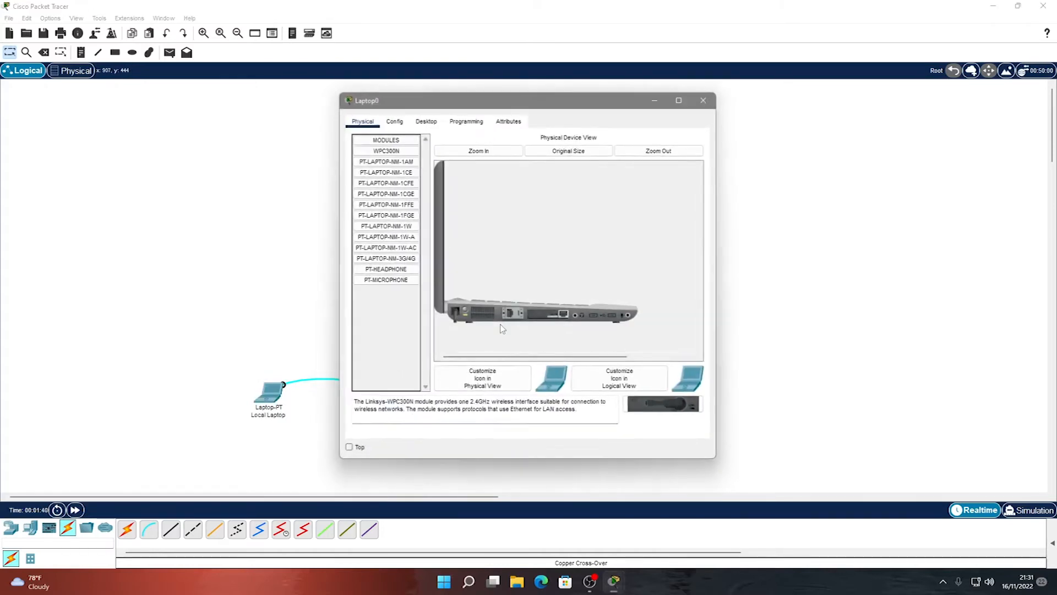
pyautogui.click(392, 117)
pyautogui.doubleClick(489, 167)
pyautogui.write('Remote Lapto')
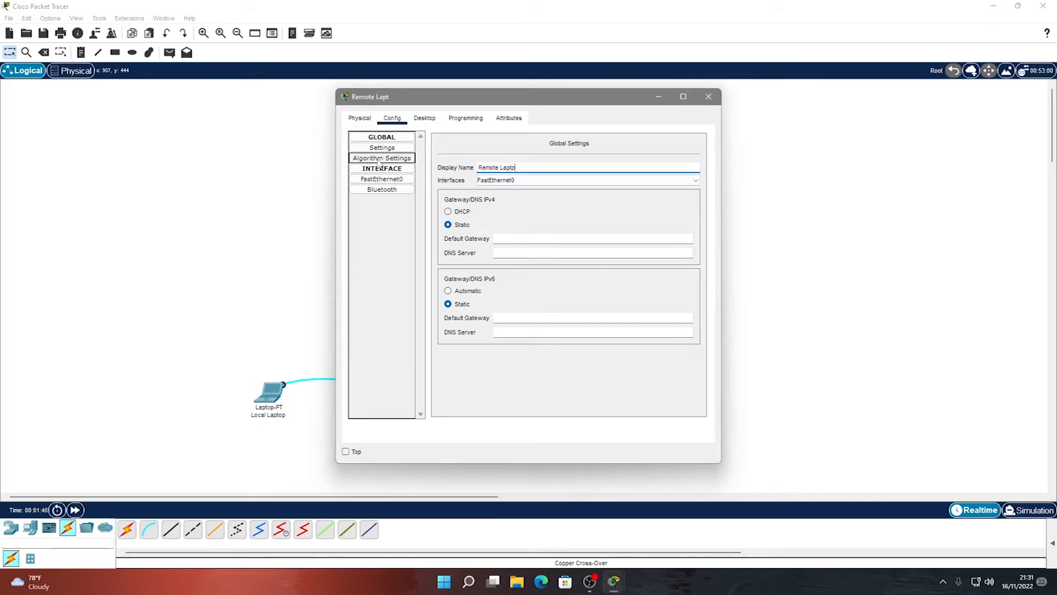
pyautogui.write('p')
pyautogui.click(709, 97)
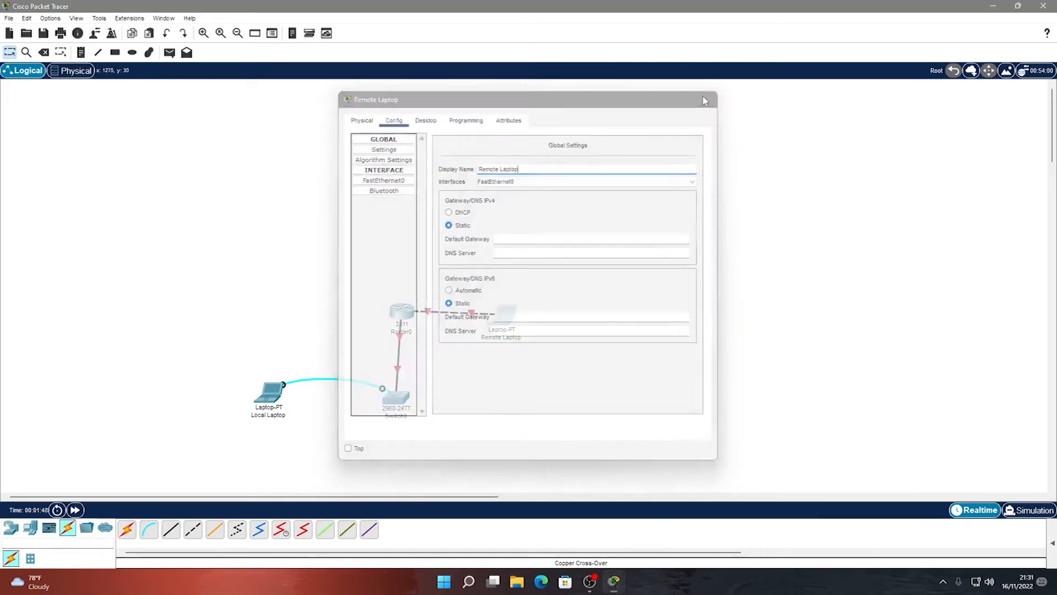
# Open the Local Laptop's Terminal with default settings and connect to the switch console.
pyautogui.click(270, 393)
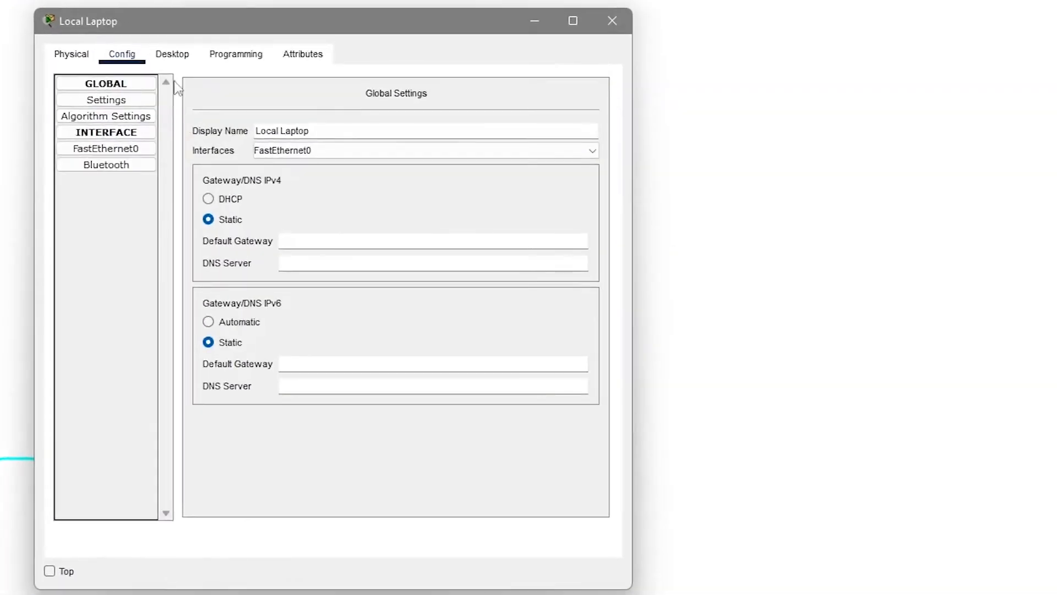
pyautogui.click(171, 55)
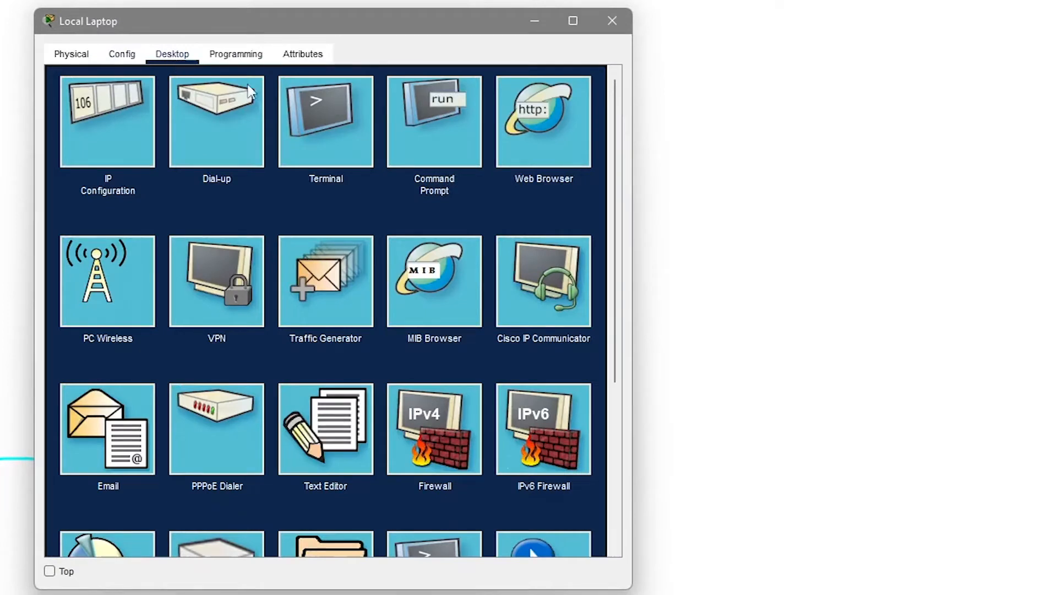
pyautogui.click(328, 137)
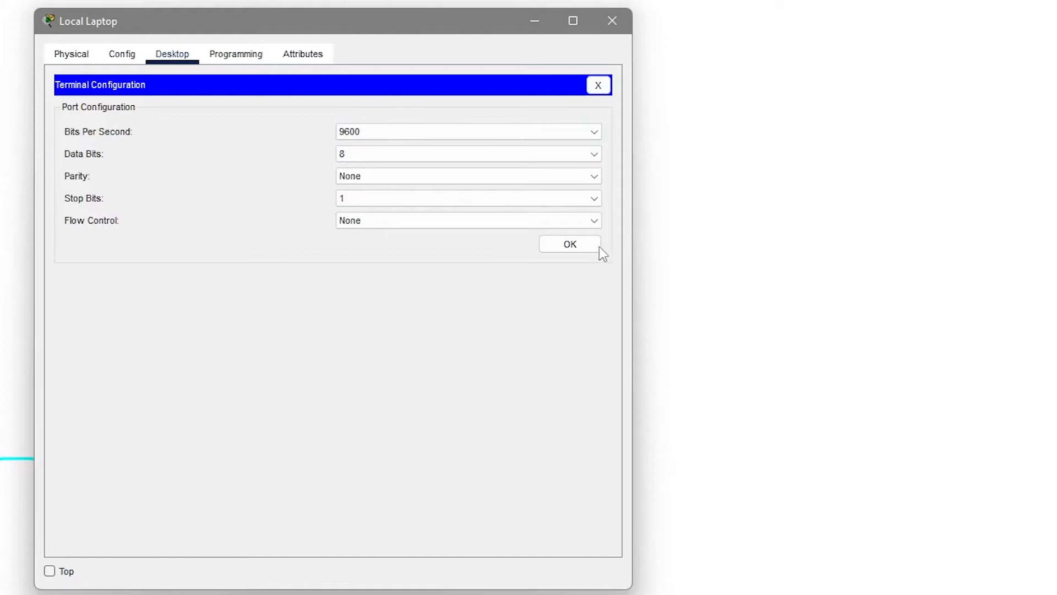
pyautogui.click(584, 248)
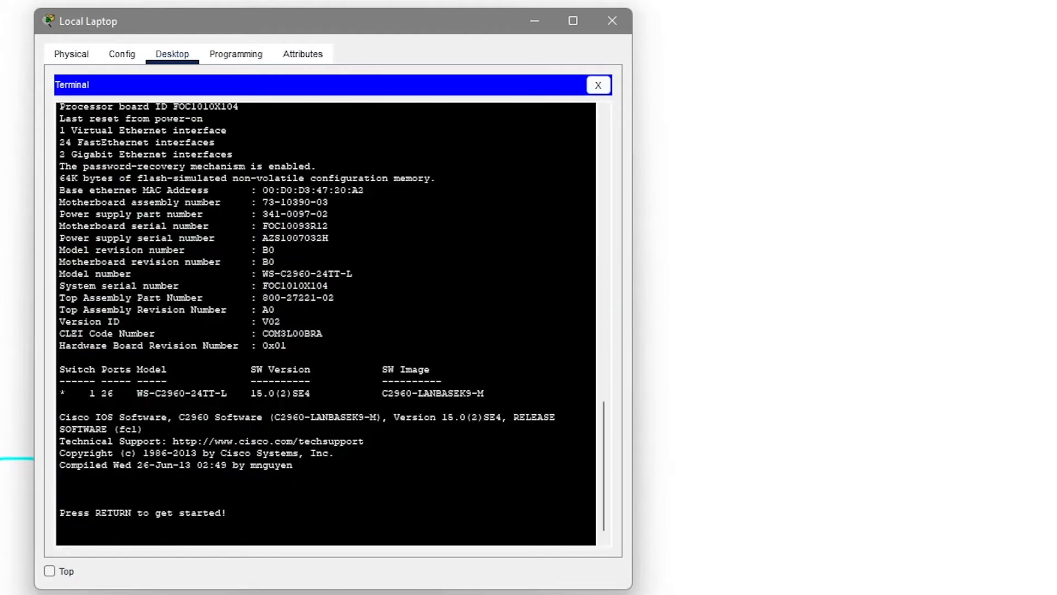
pyautogui.press('Return')
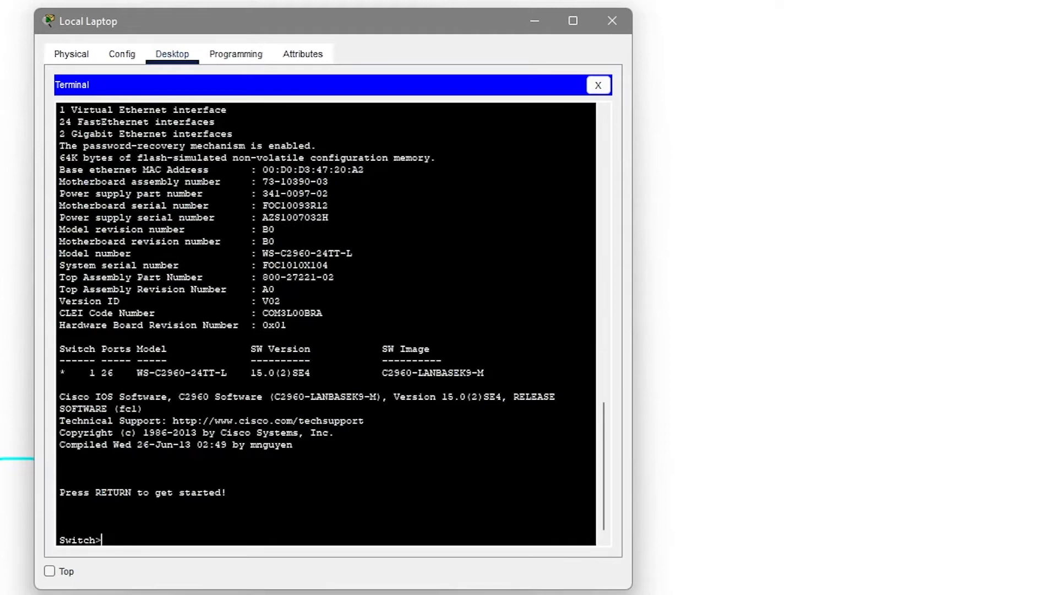
# Enter enable and configure terminal, then set the switch hostname to yudi-switch.
pyautogui.write('enavble')
pyautogui.press('BackSpace')
pyautogui.press('BackSpace')
pyautogui.press('BackSpace')
pyautogui.press('BackSpace')
pyautogui.write('ble')
pyautogui.press('Return')
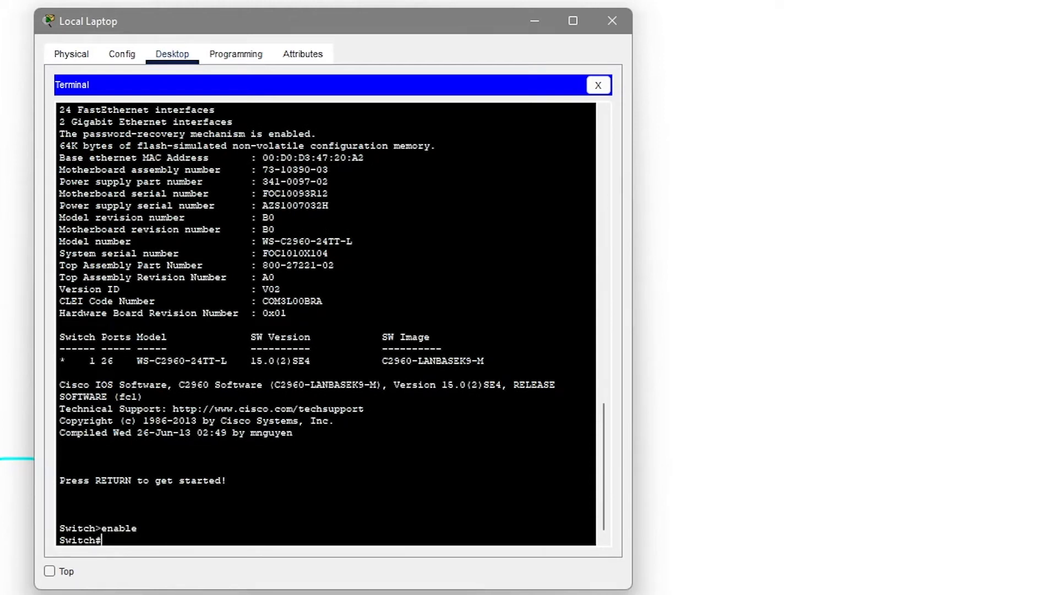
pyautogui.write('configure terminal')
pyautogui.press('Return')
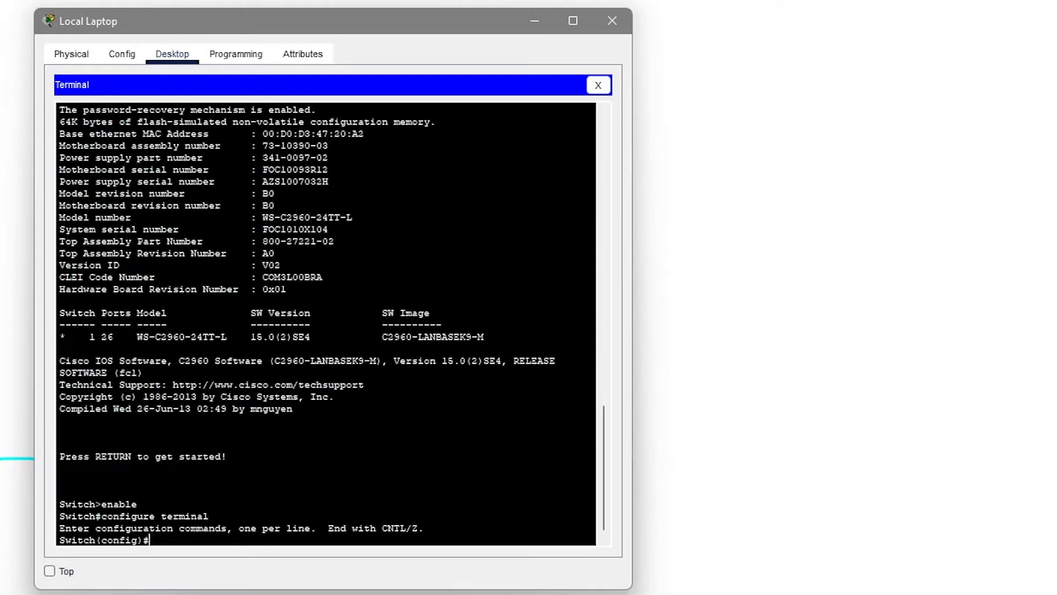
pyautogui.write('h')
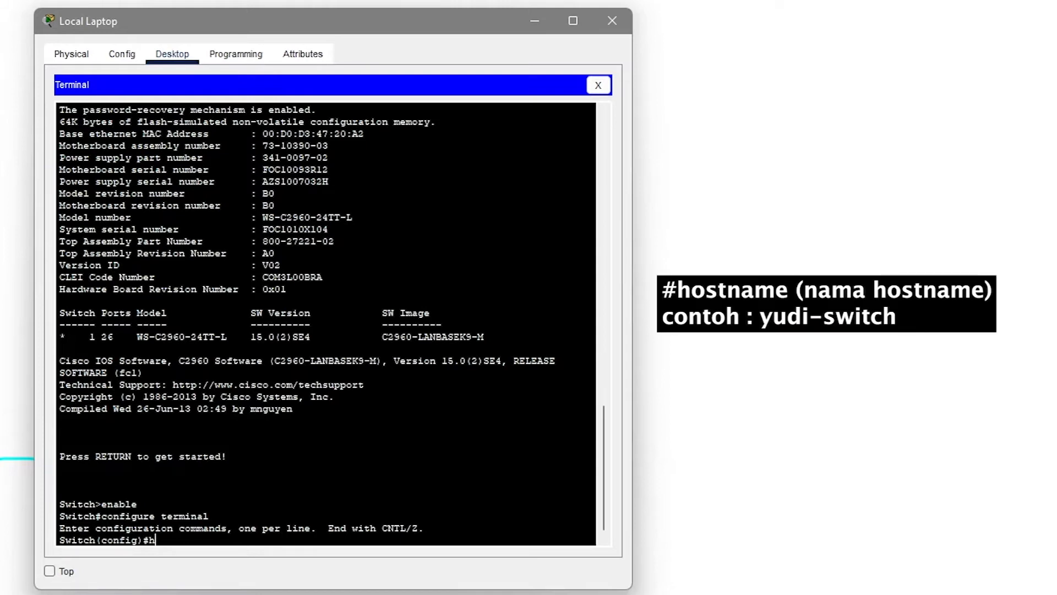
pyautogui.write('ostname yudi-switch')
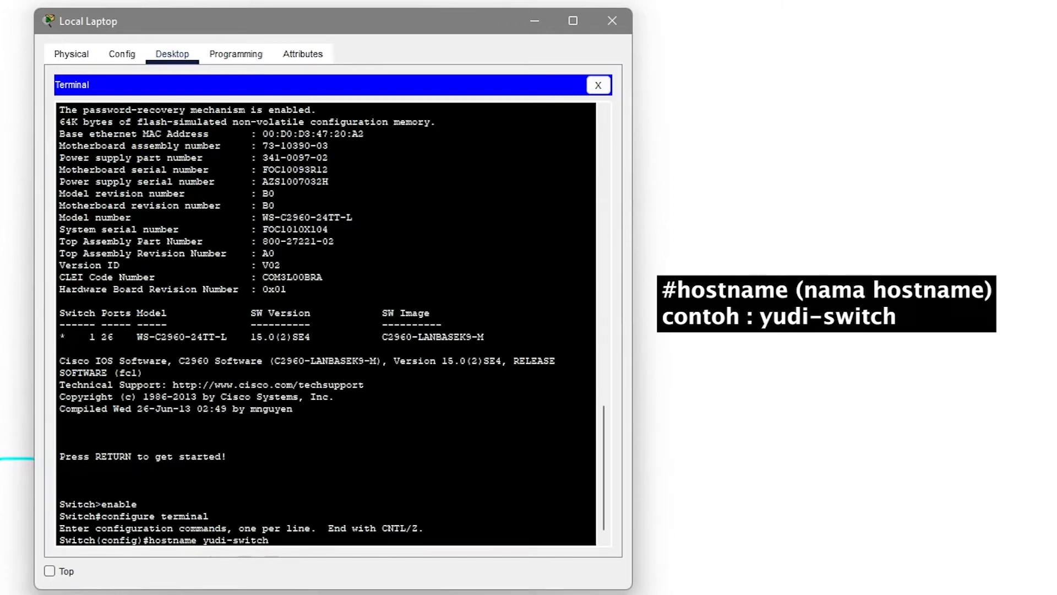
pyautogui.press('Return')
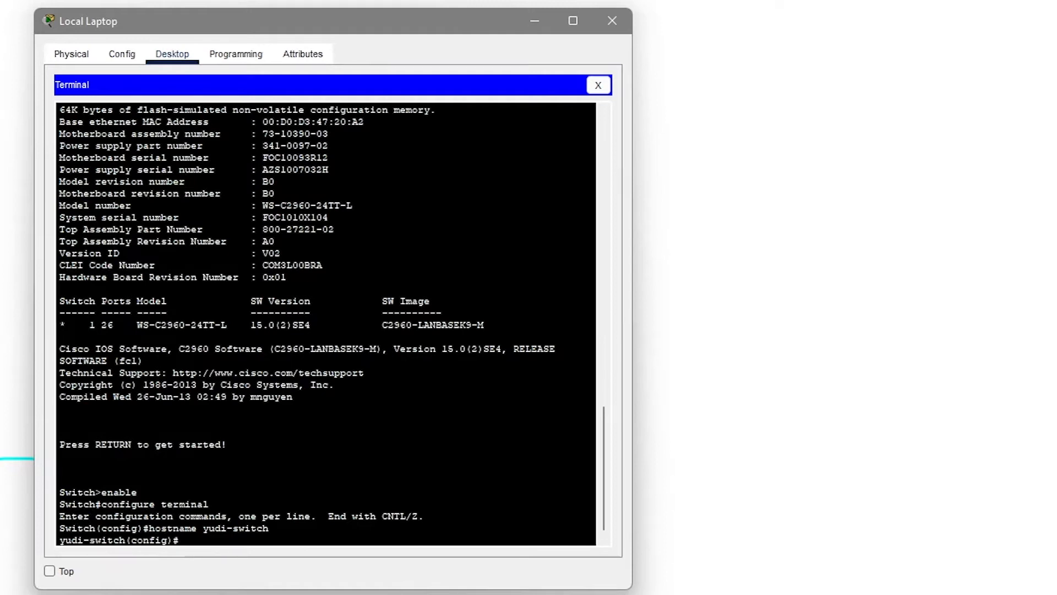
# Set the MOTD banner to 'Unauthorized access is forbidden' using # delimiters.
pyautogui.write('banne')
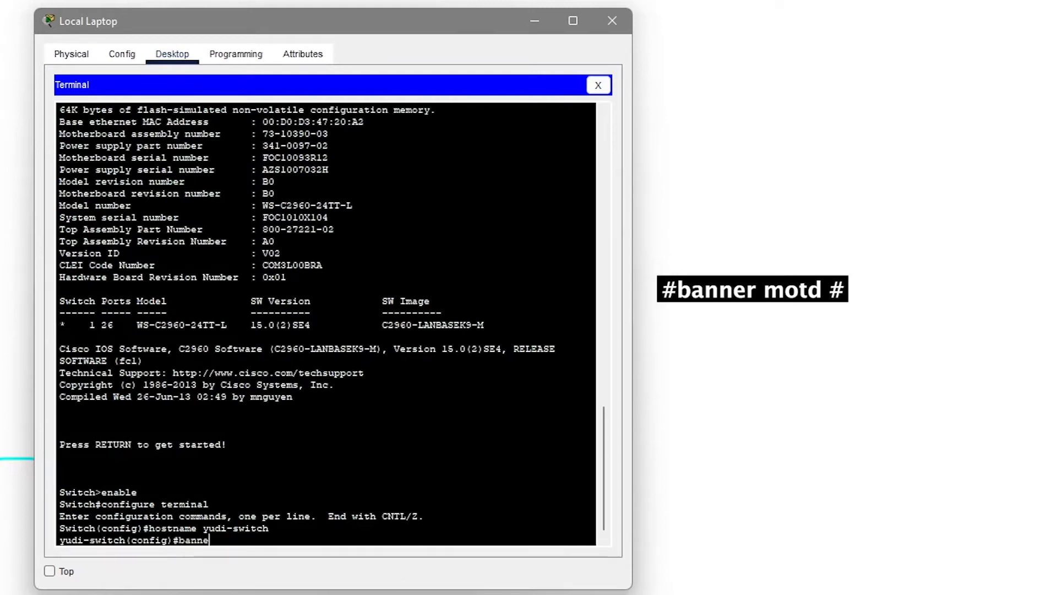
pyautogui.write('r motd #')
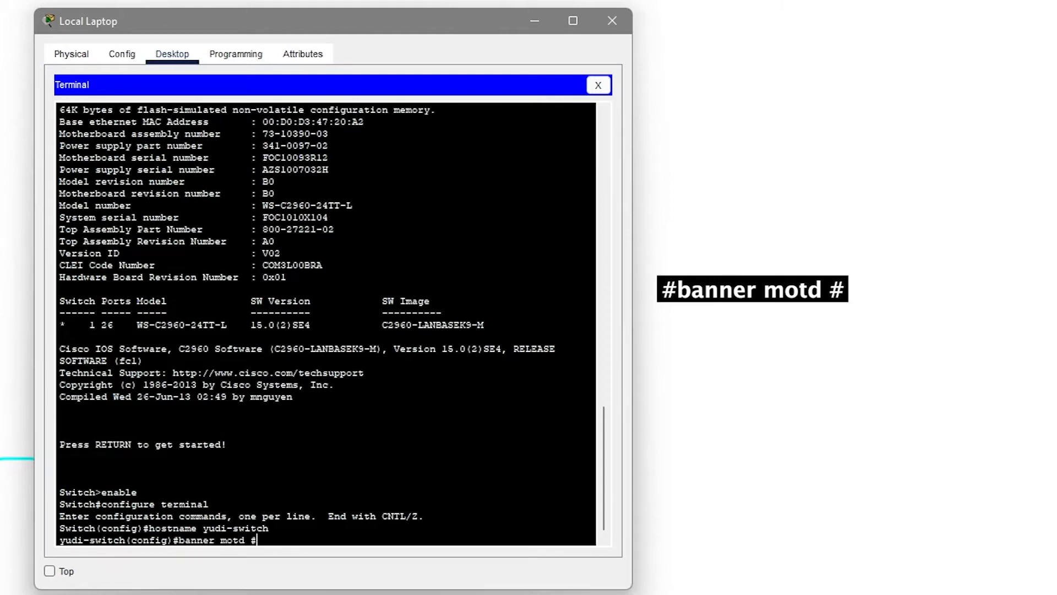
pyautogui.press('Return')
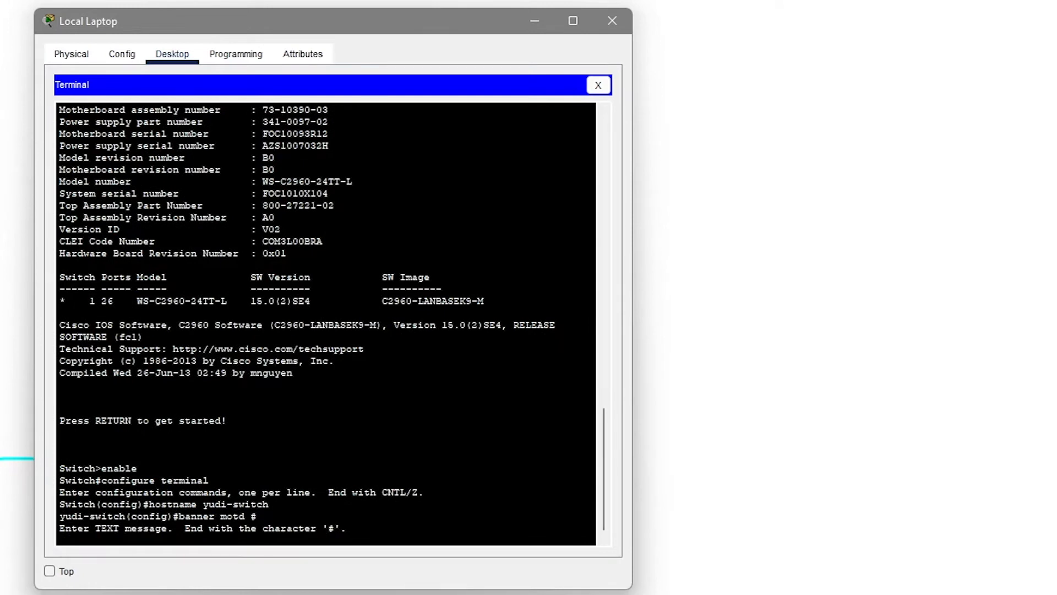
pyautogui.write('Unauthoriz')
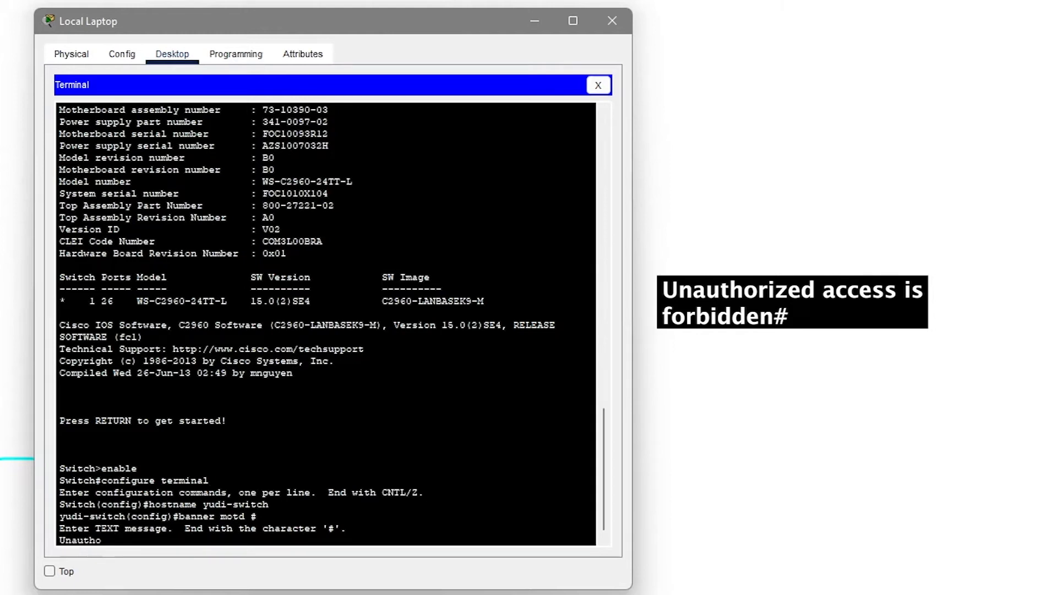
pyautogui.write('access is f')
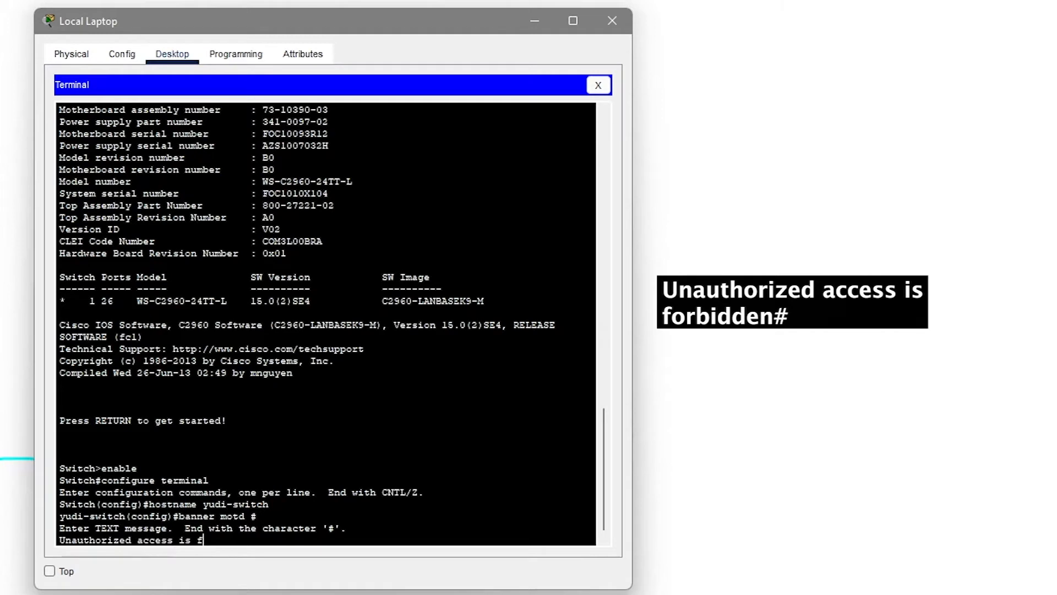
pyautogui.write('orbidden#')
pyautogui.press('Return')
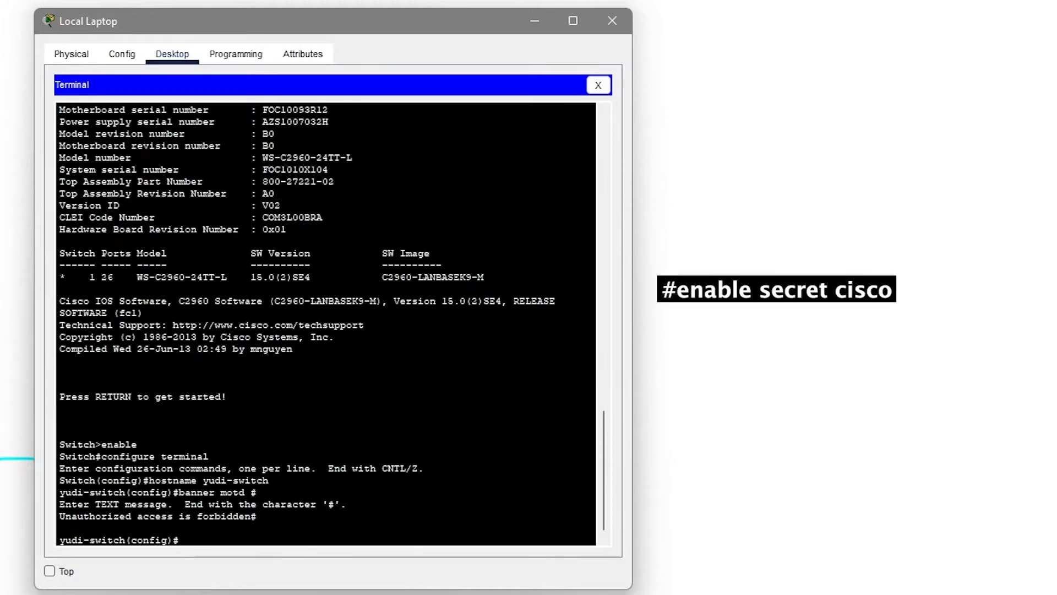
# Set the switch's enable secret password and turn on service password-encryption.
pyautogui.write('en')
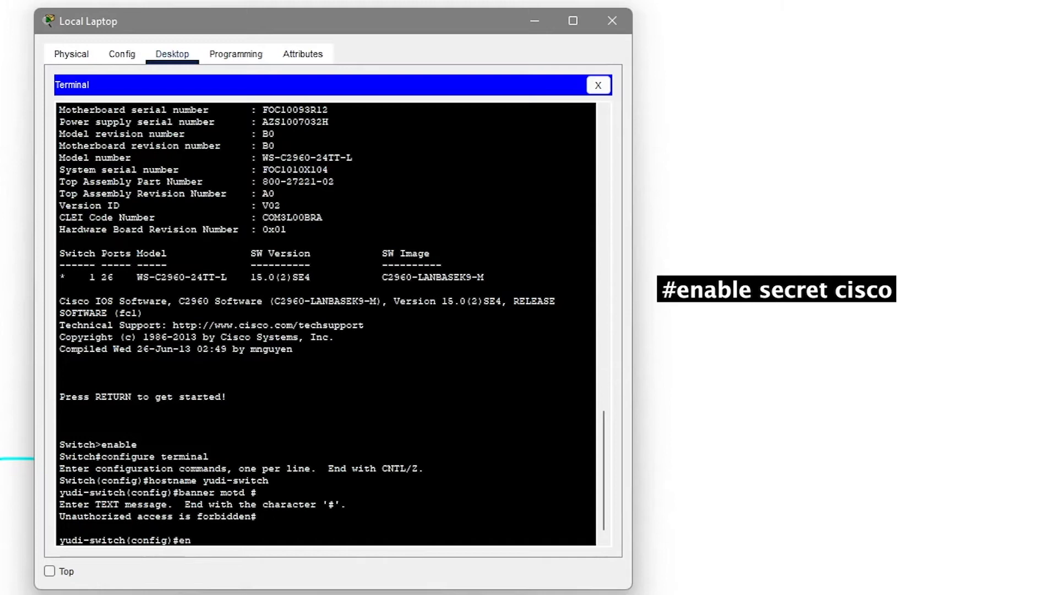
pyautogui.write('able secret cisco')
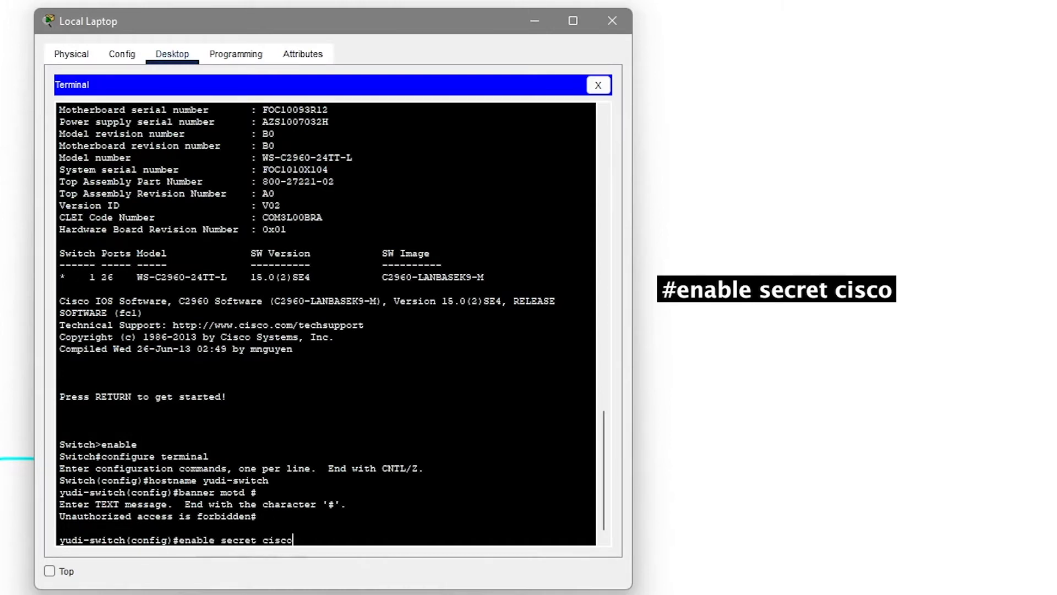
pyautogui.press('Return')
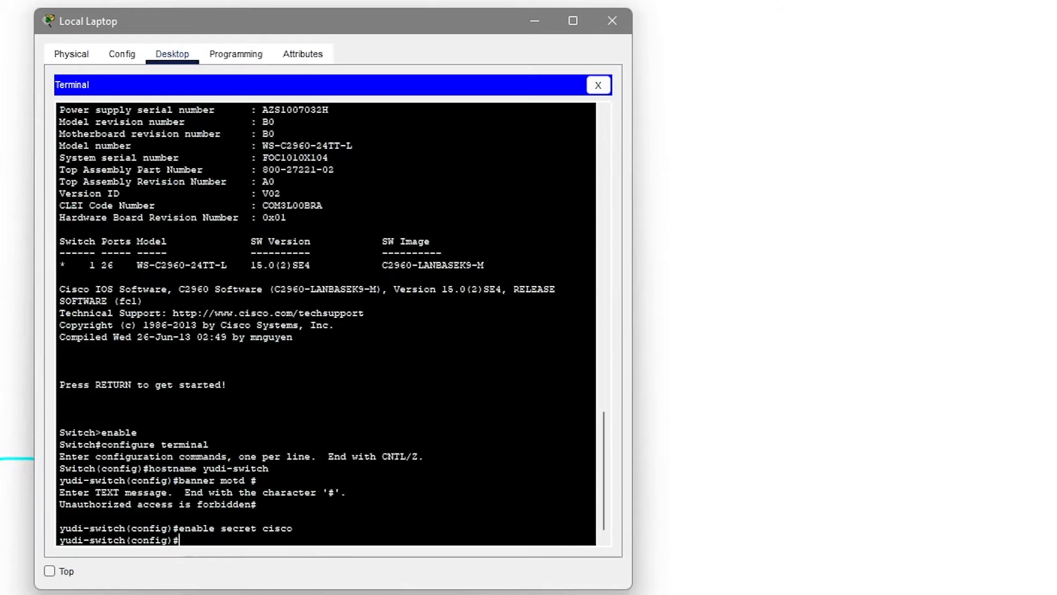
pyautogui.write('ser')
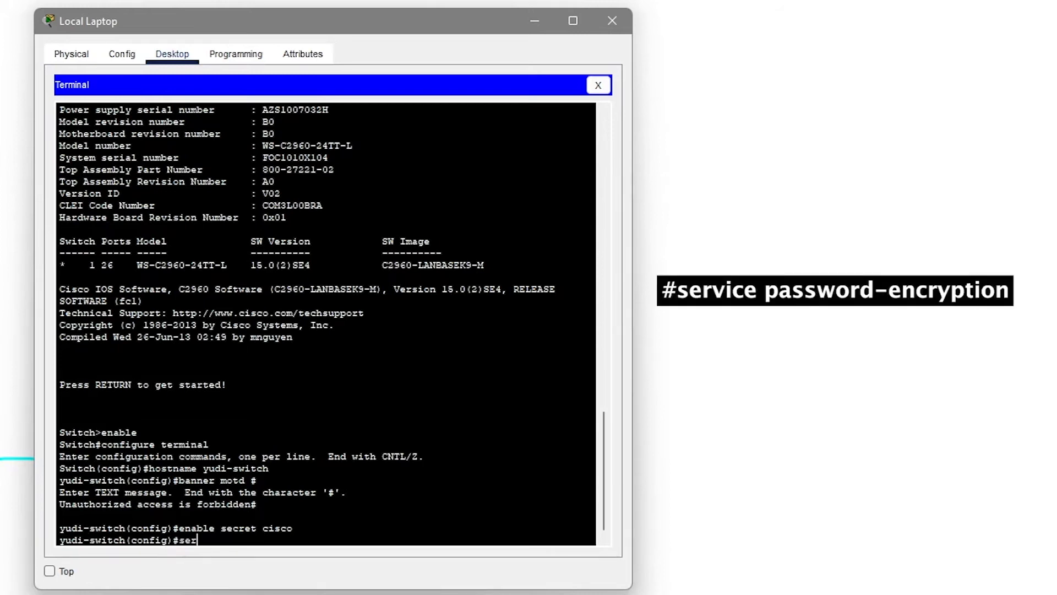
pyautogui.write('vice password-e')
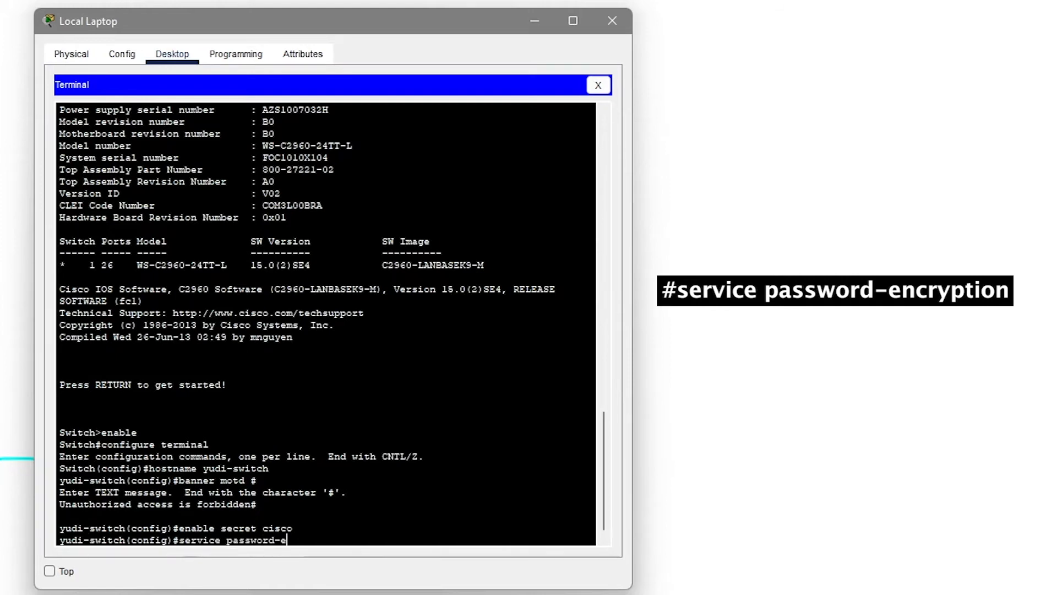
pyautogui.write('ncryption')
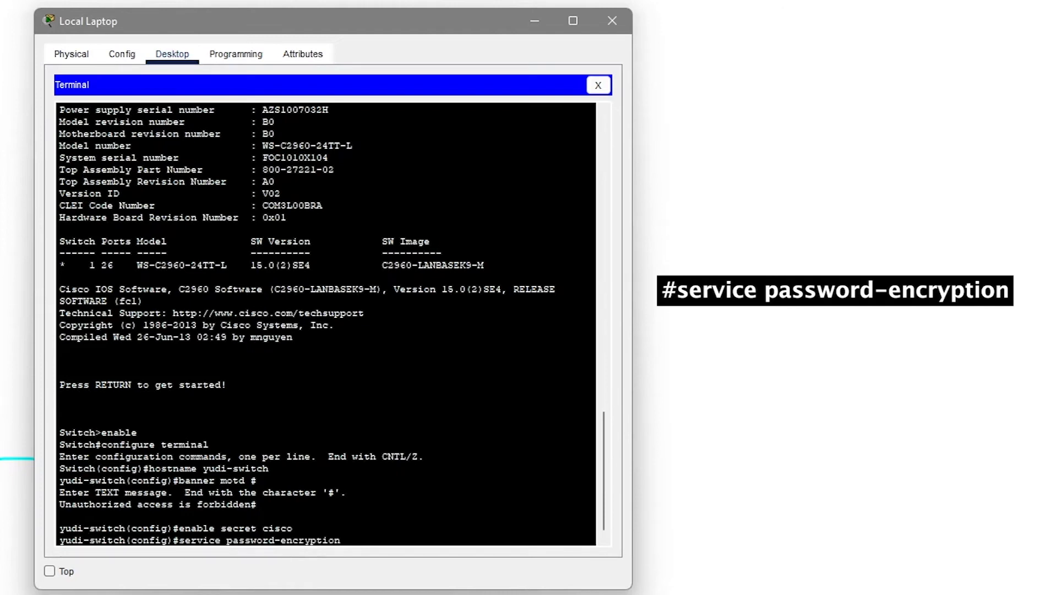
pyautogui.press('Return')
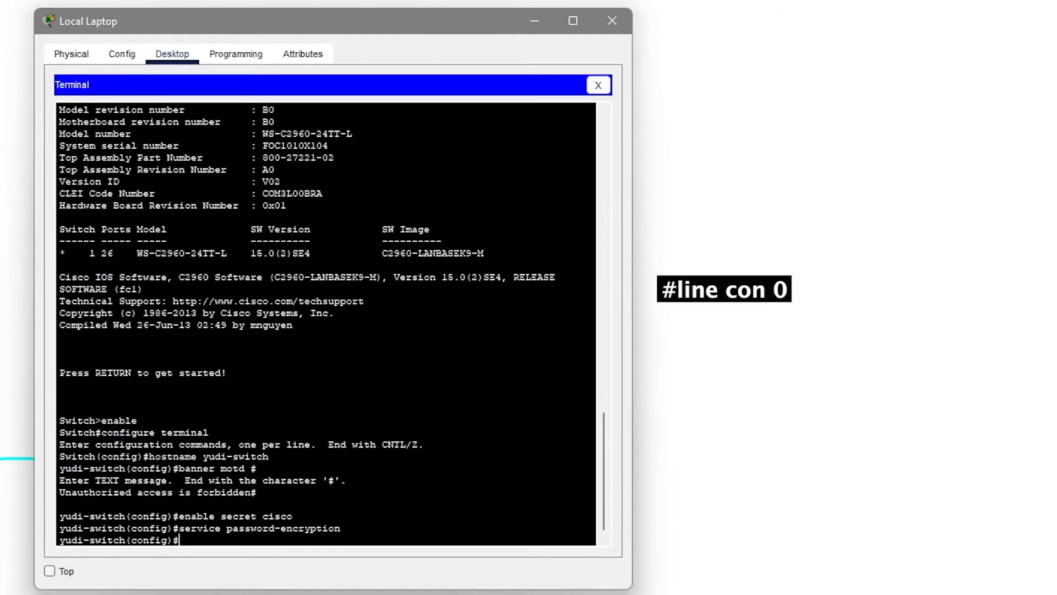
# Under line con 0, set a console password and enable logging synchronous.
pyautogui.write('line con 0')
pyautogui.press('Return')
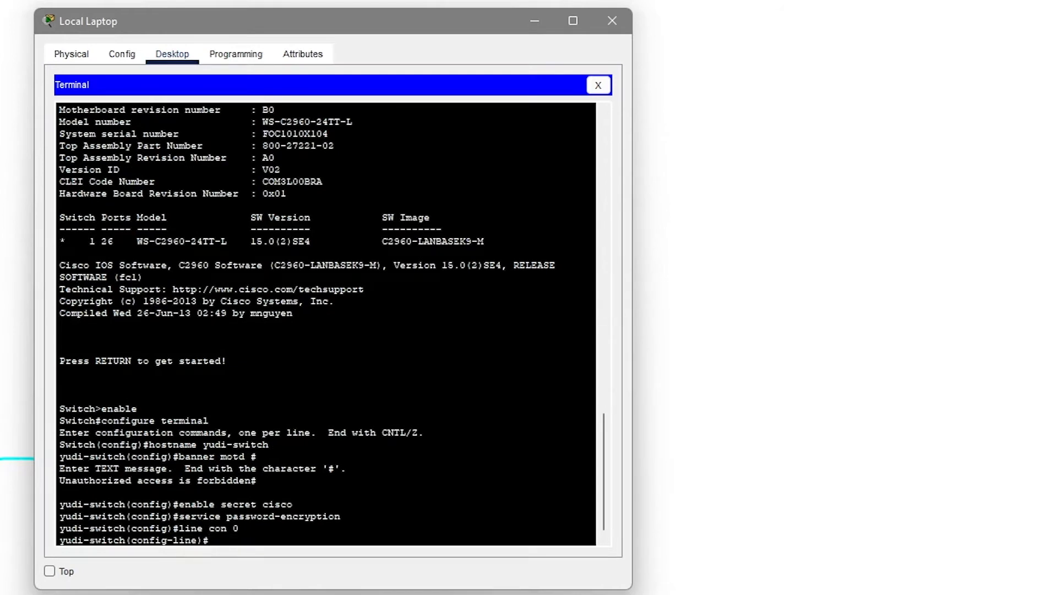
pyautogui.write('password')
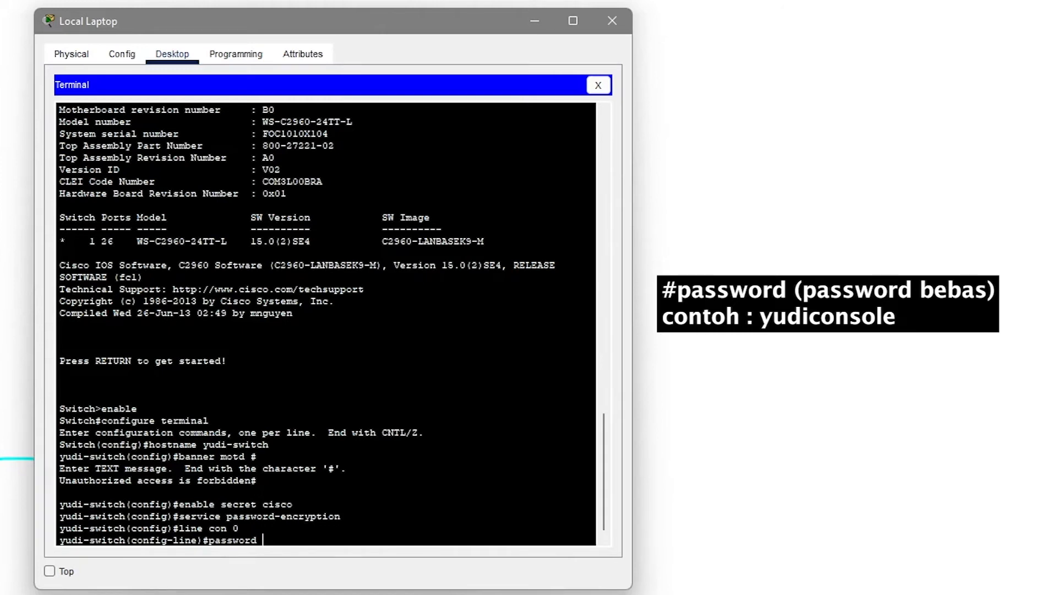
pyautogui.write('yudiconsole')
pyautogui.press('Return')
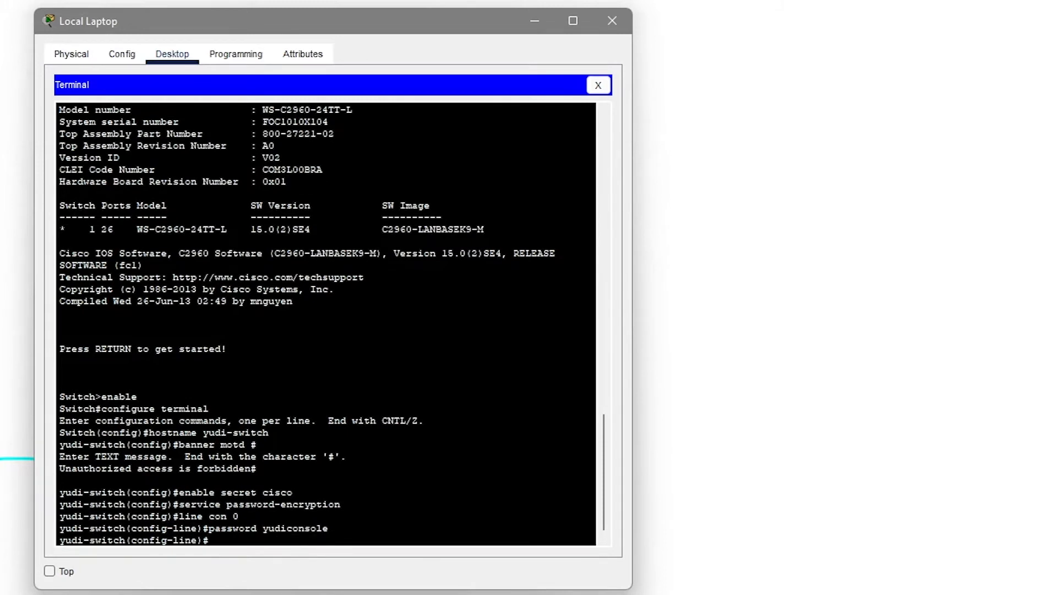
pyautogui.write('logging')
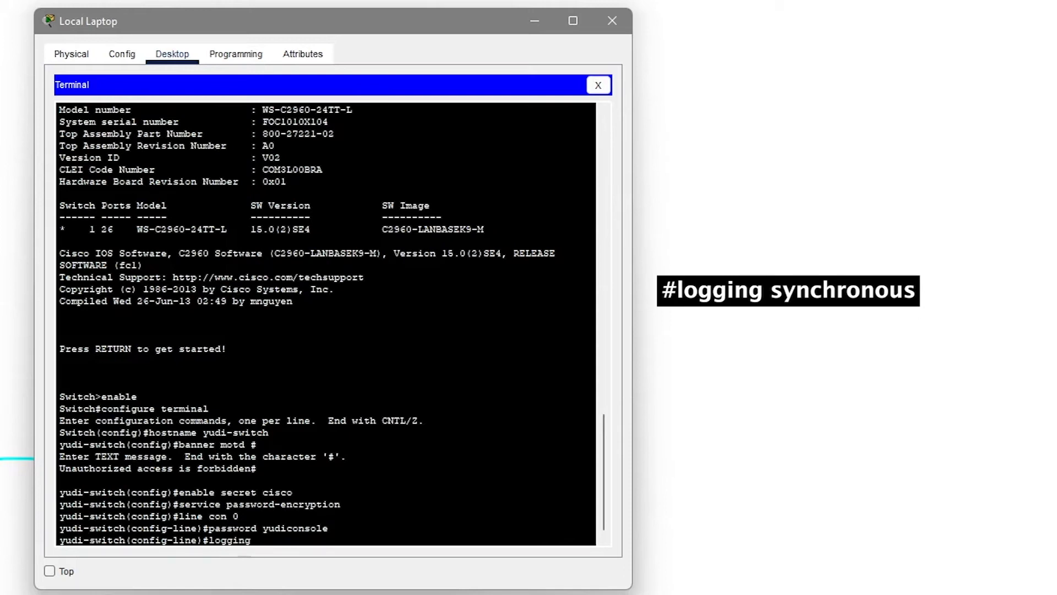
pyautogui.write(' synchronouse')
pyautogui.press('BackSpace')
pyautogui.press('Return')
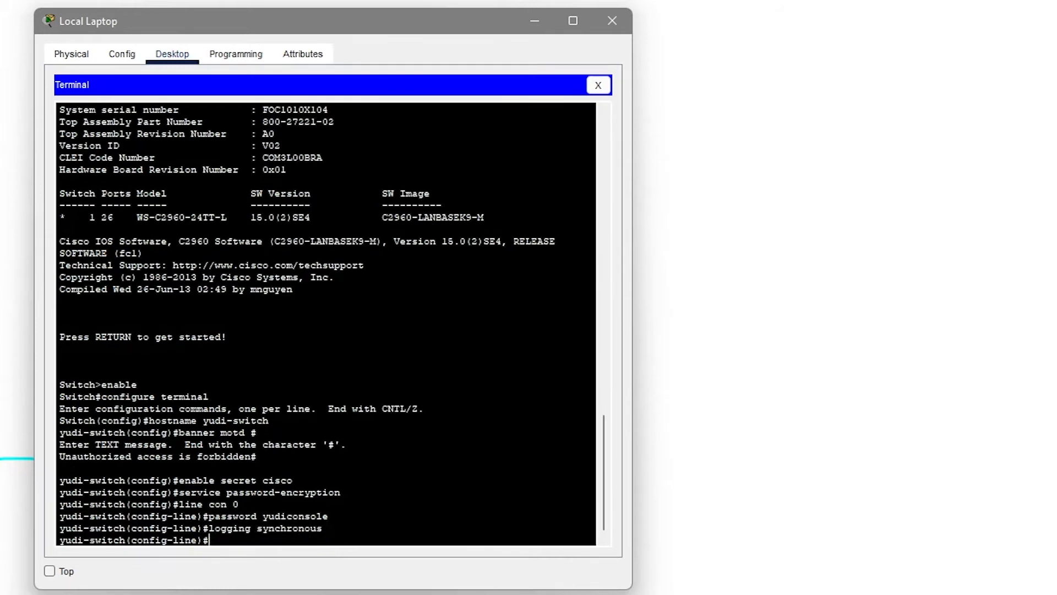
# Require login on the console line with history size 15 and exec-timeout 6 45.
pyautogui.write('login')
pyautogui.press('Return')
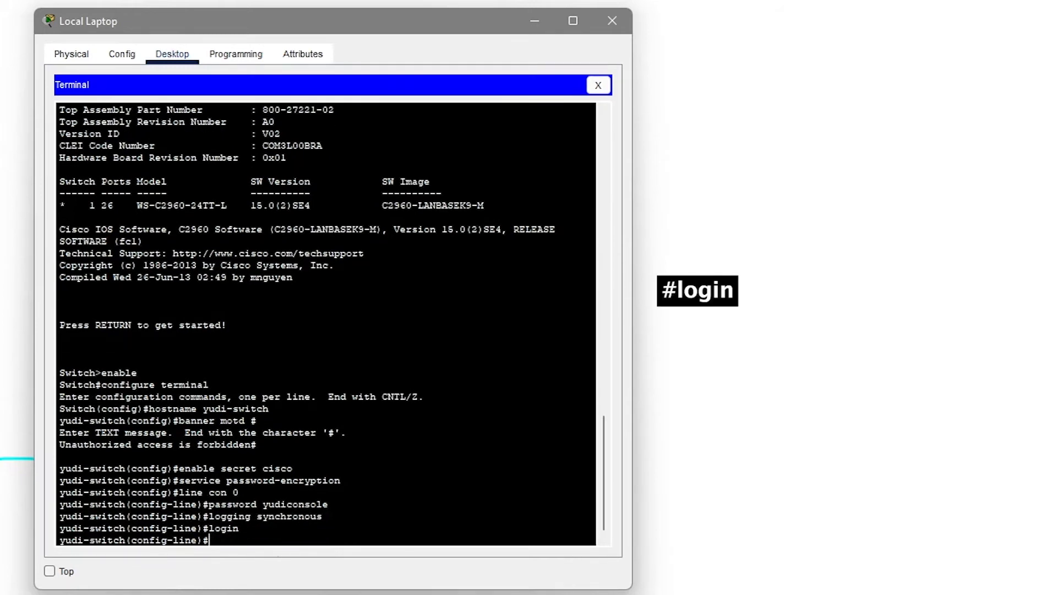
pyautogui.write('his')
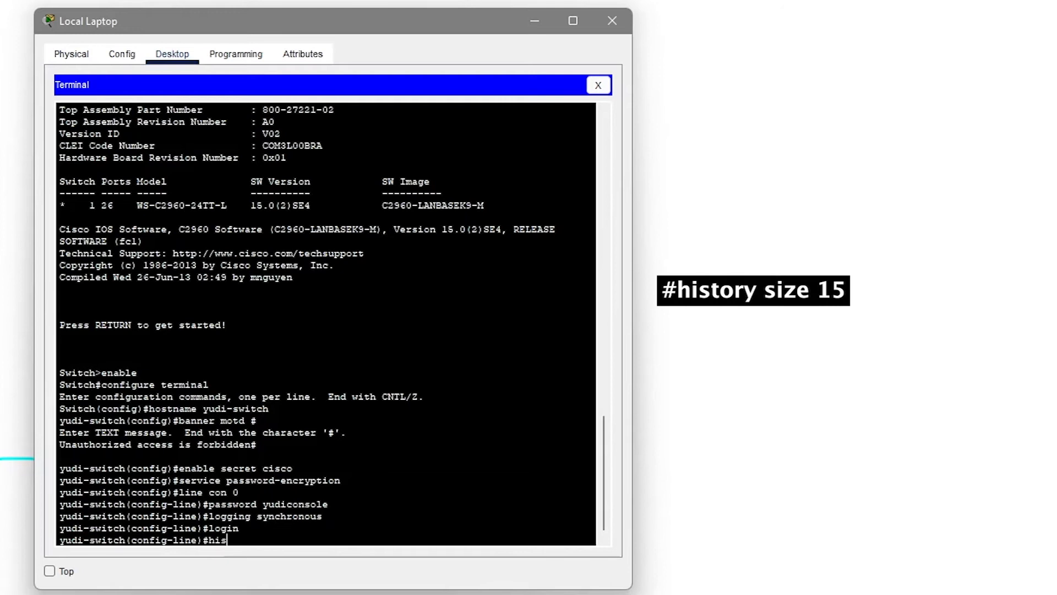
pyautogui.write('tory size 15')
pyautogui.press('Return')
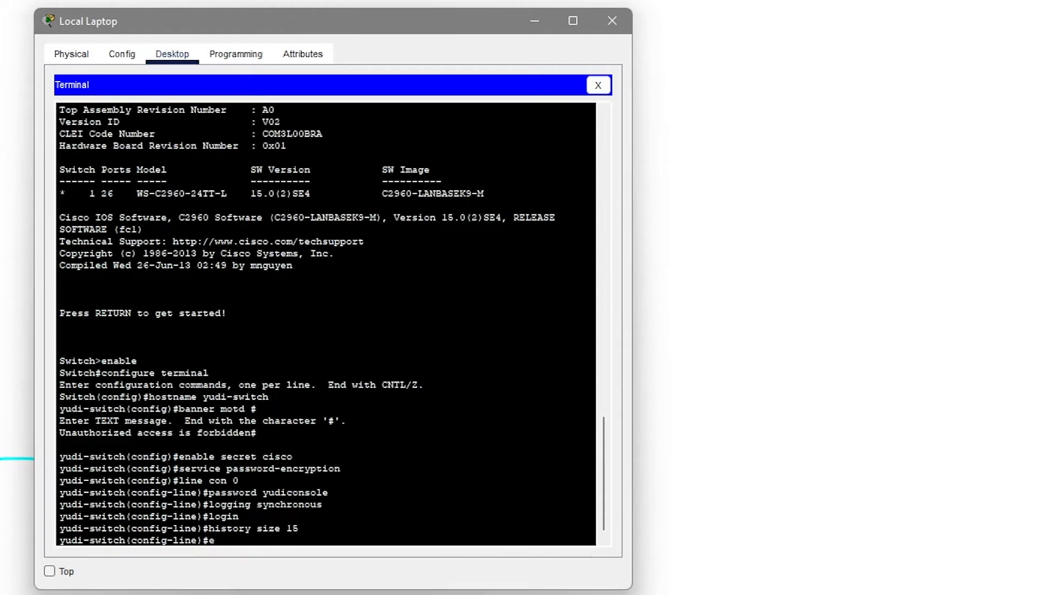
pyautogui.write('exec')
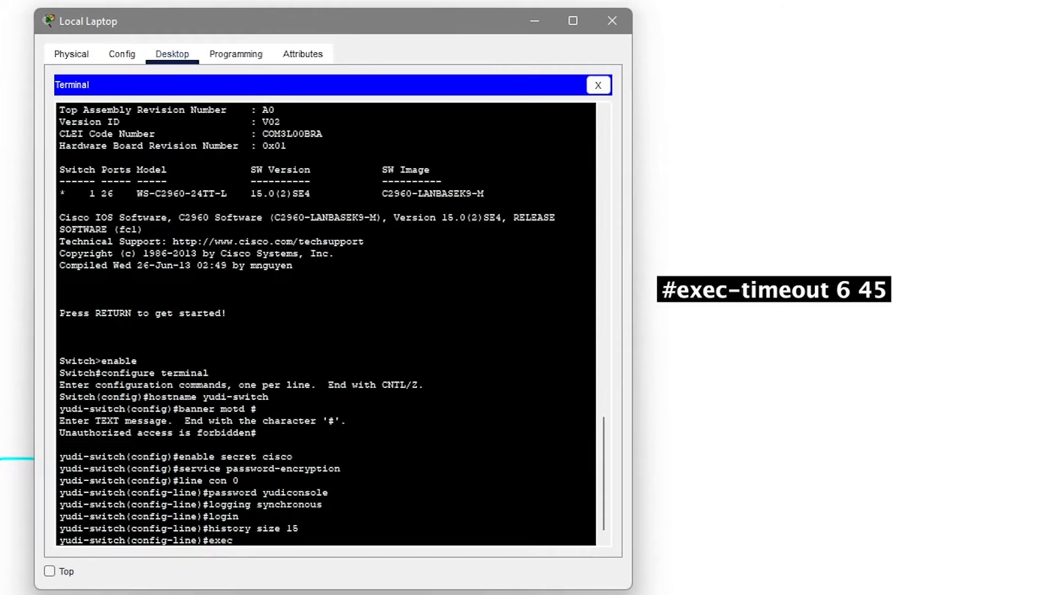
pyautogui.write('-timeout')
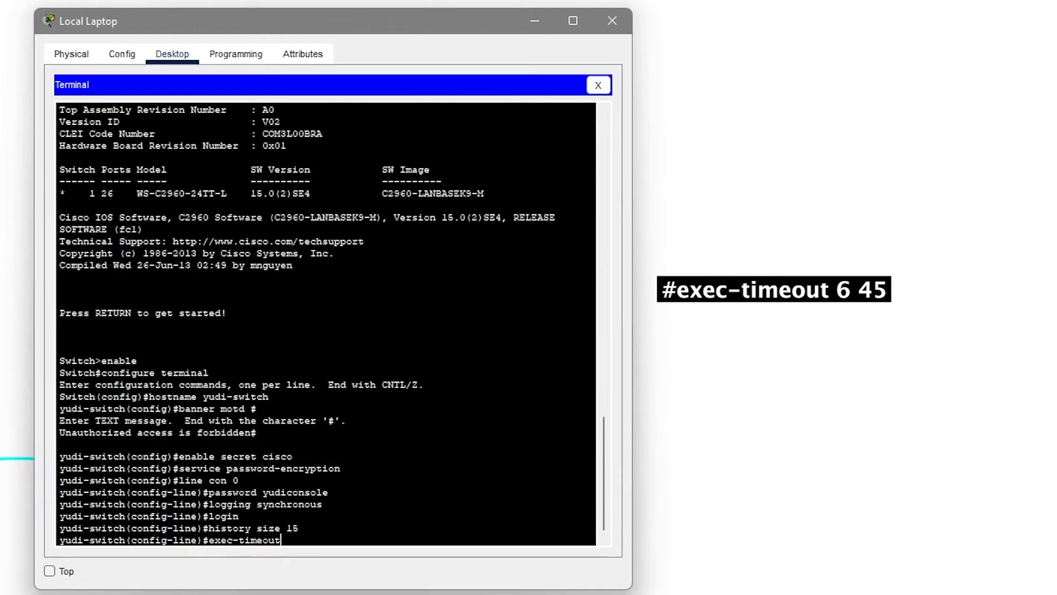
pyautogui.write(' 6 45')
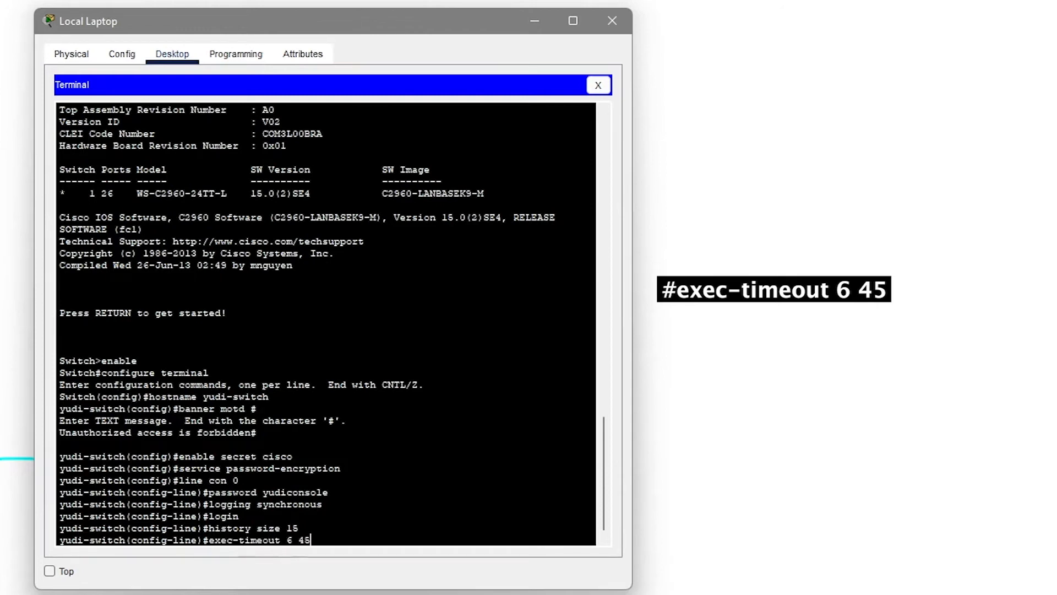
pyautogui.press('Return')
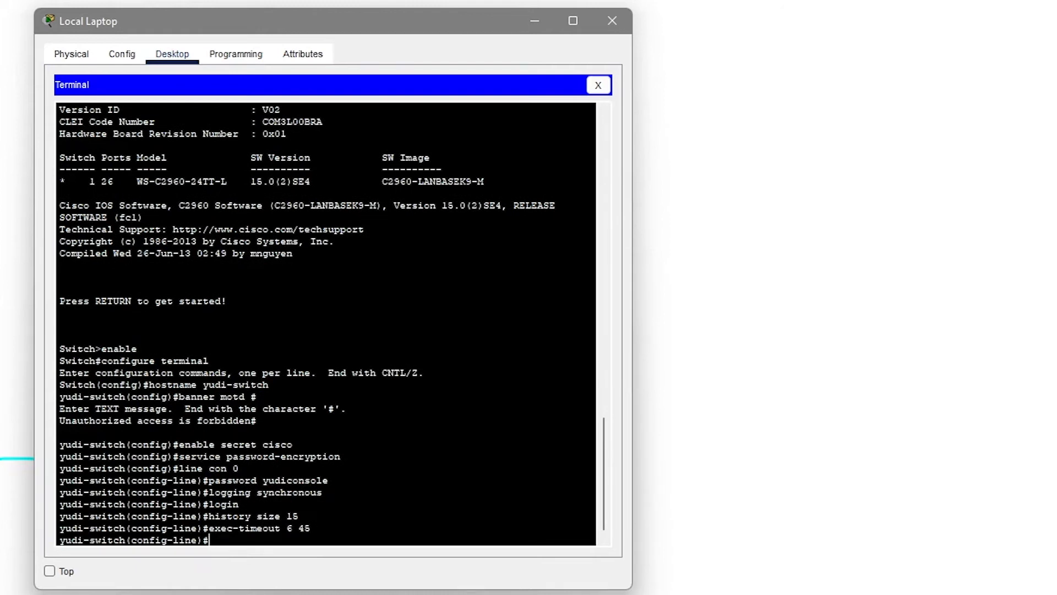
pyautogui.write('line vty 0 15')
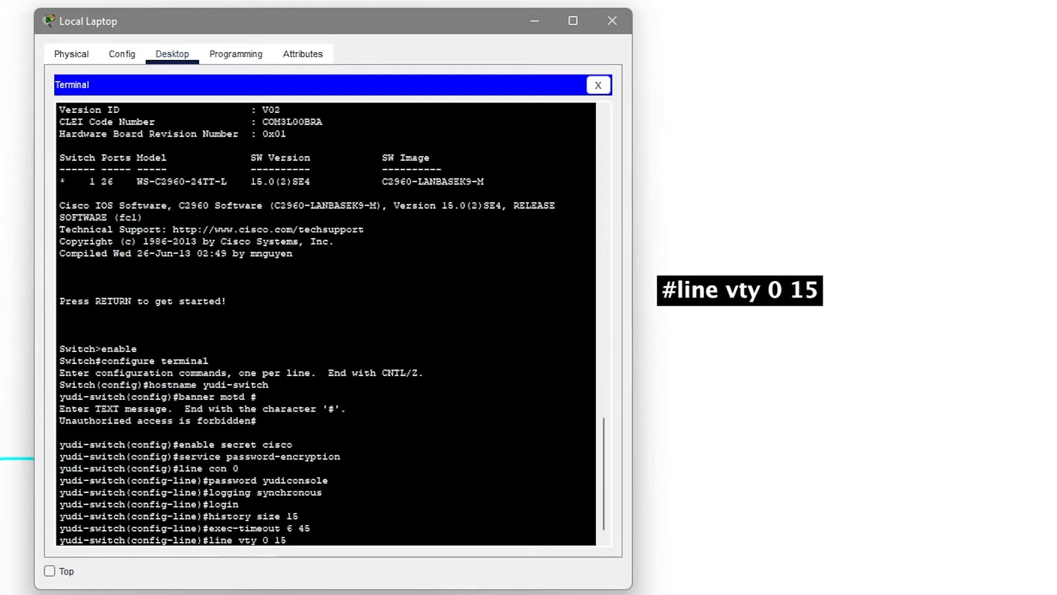
# On vty lines 0–15, set exec-timeout 8 20, a telnet password and logging synchronous.
pyautogui.press('Return')
pyautogui.write('exec-timeout')
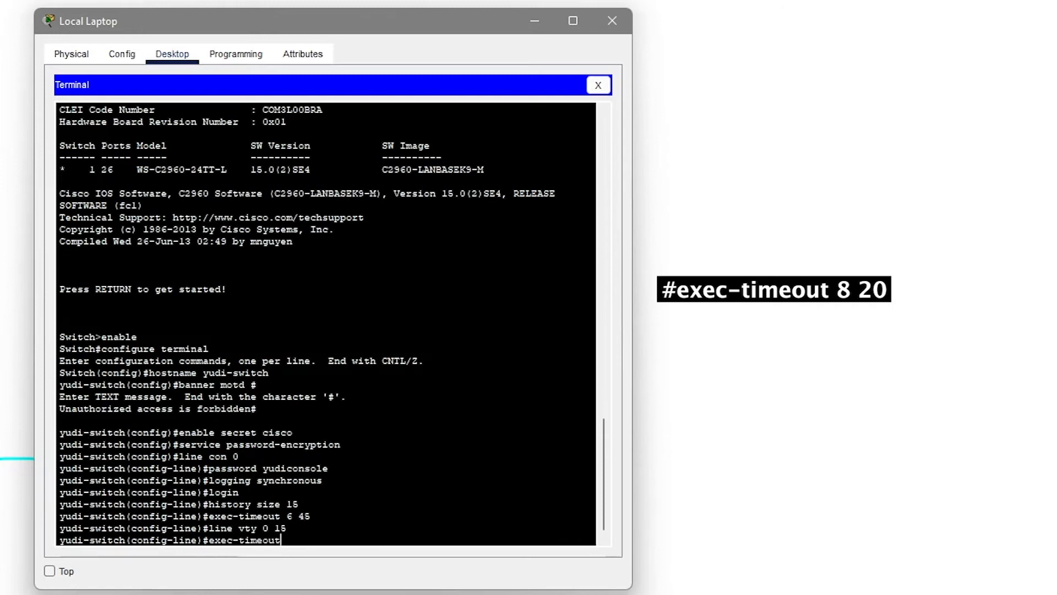
pyautogui.write(' 8 20')
pyautogui.press('Return')
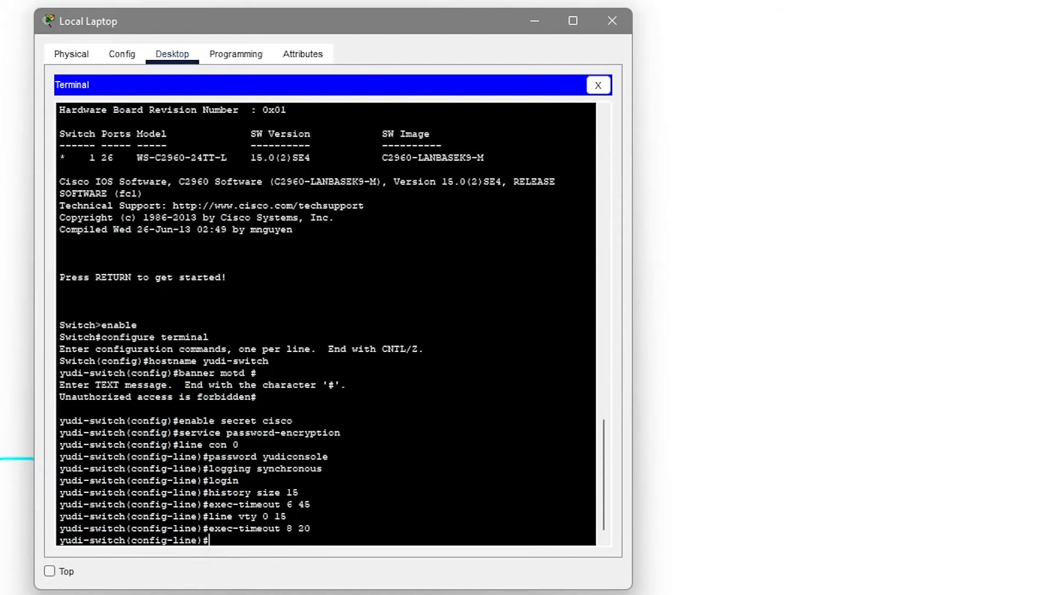
pyautogui.write('password')
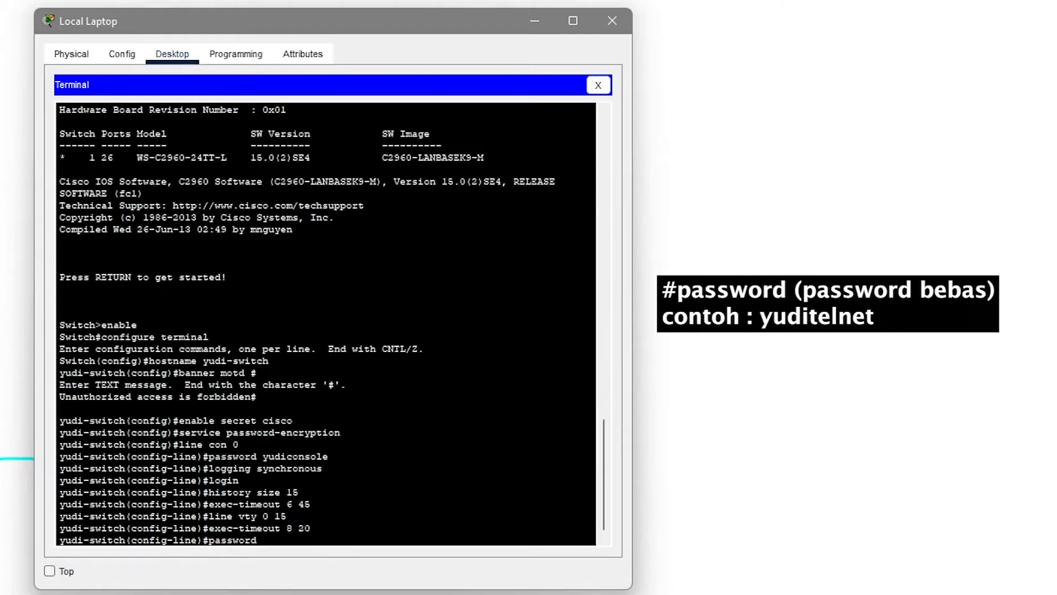
pyautogui.write(' yuditelnet')
pyautogui.press('Return')
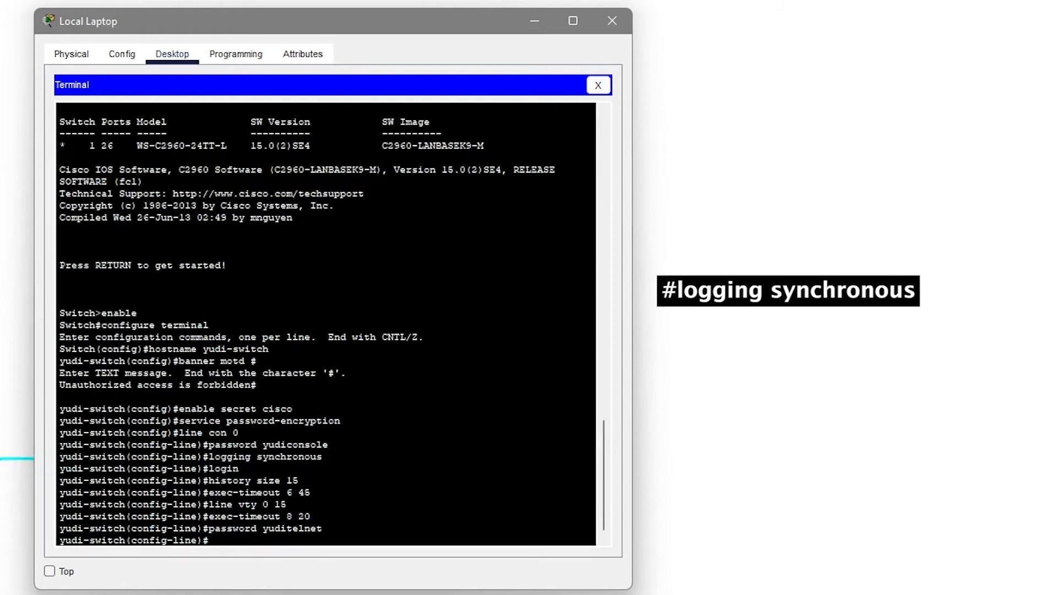
pyautogui.write('logging synchronous')
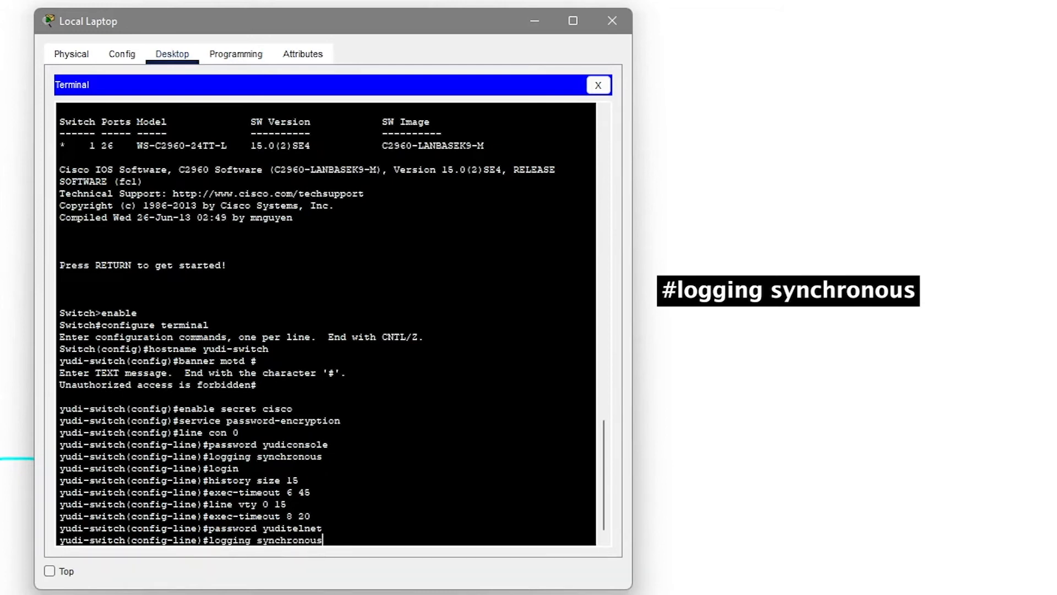
pyautogui.press('Return')
# Require login on the vty lines and set history size 15.
pyautogui.write('login')
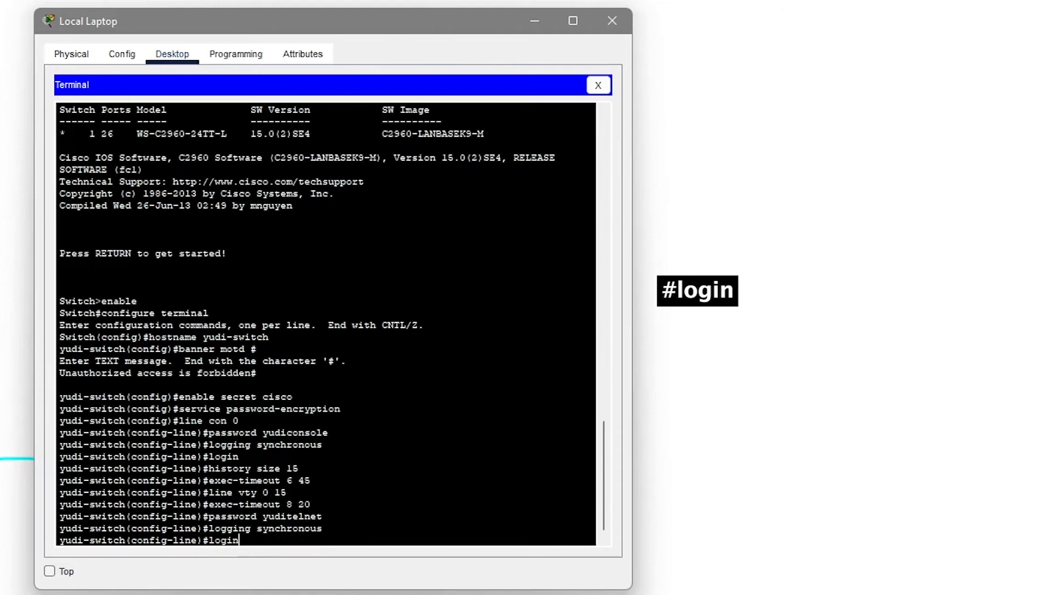
pyautogui.press('Return')
pyautogui.write('history size 15')
pyautogui.press('Return')
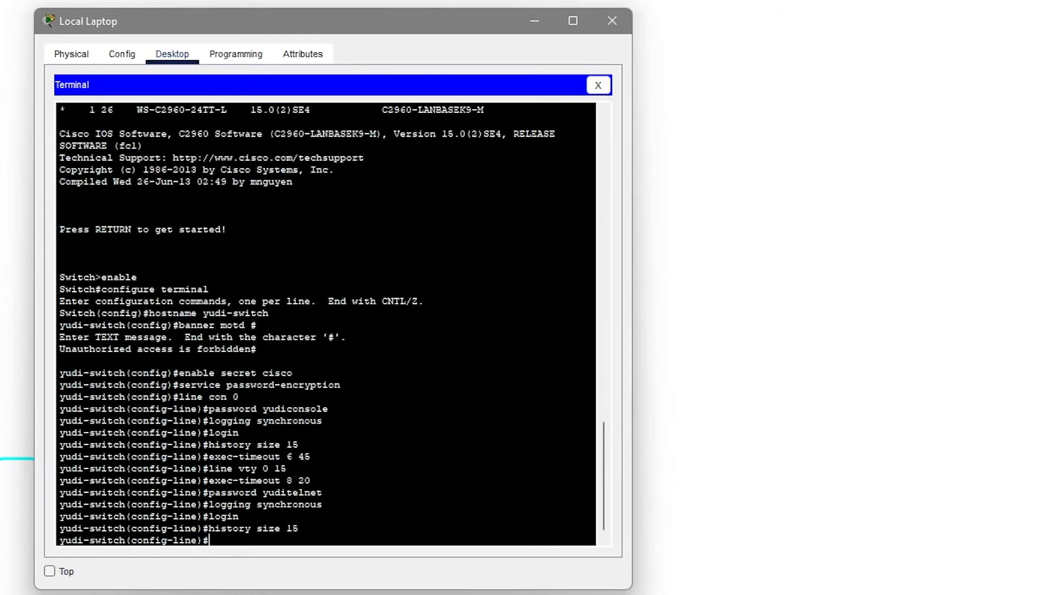
pyautogui.write('inte5')
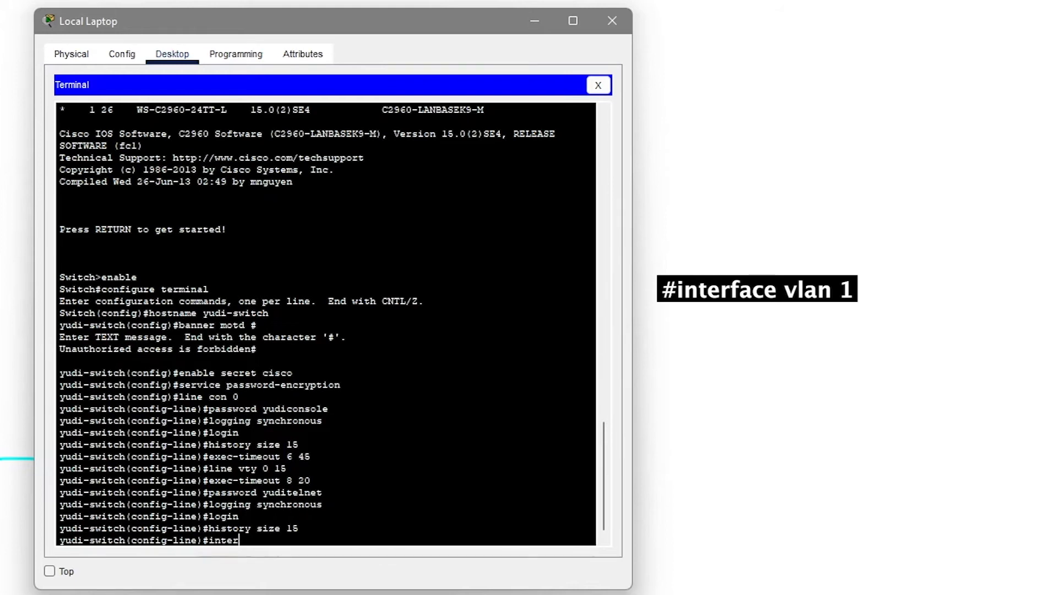
pyautogui.write('face vlan 1')
# Assign VLAN 1 the address 192.168.10.2 255.255.255.0, run no shutdown, and exit to global config.
pyautogui.press('Return')
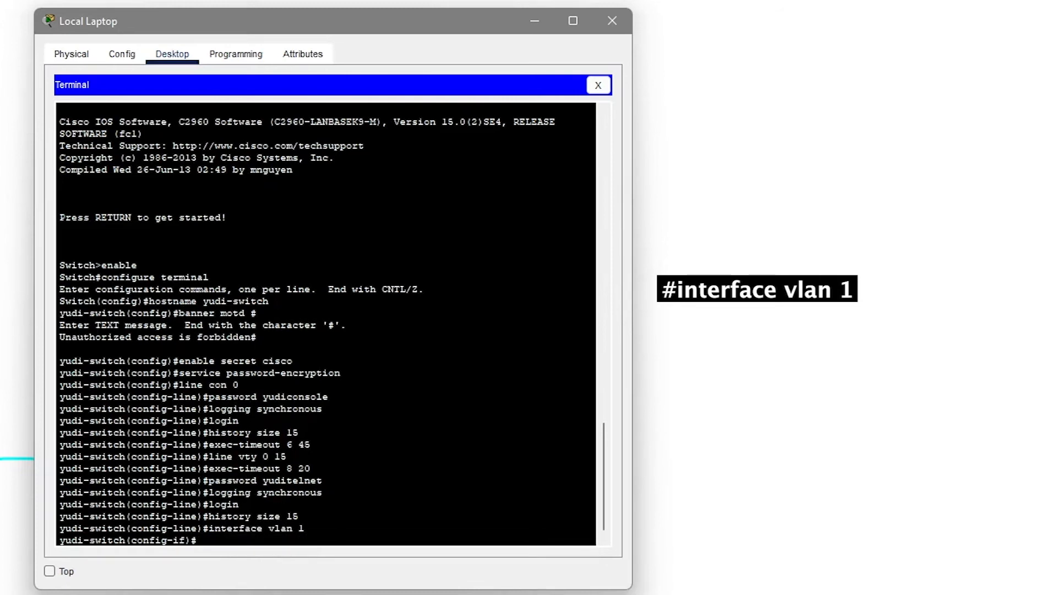
pyautogui.write('i')
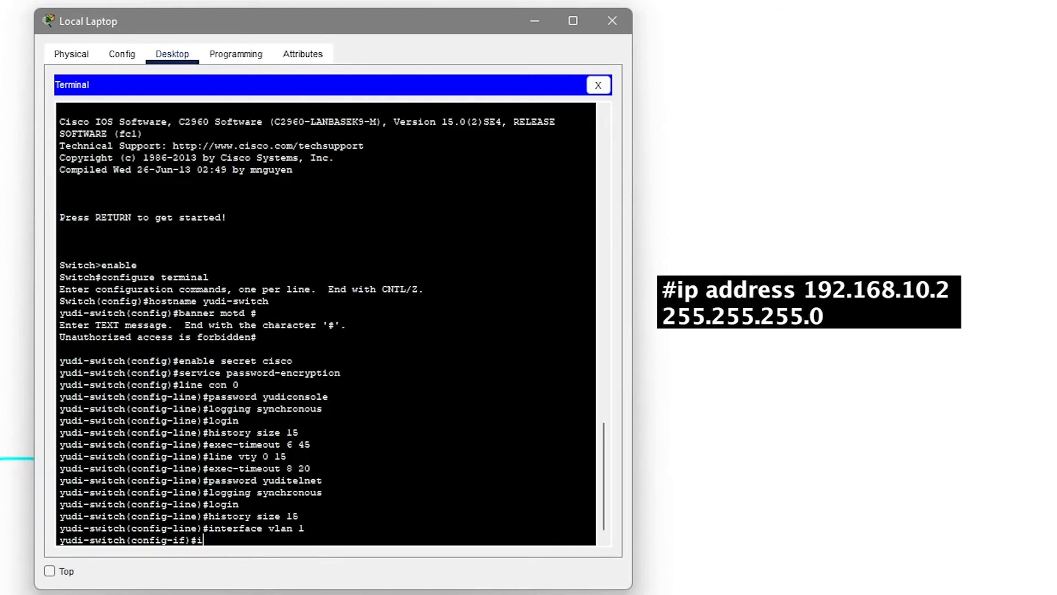
pyautogui.write('p address 192.168.10')
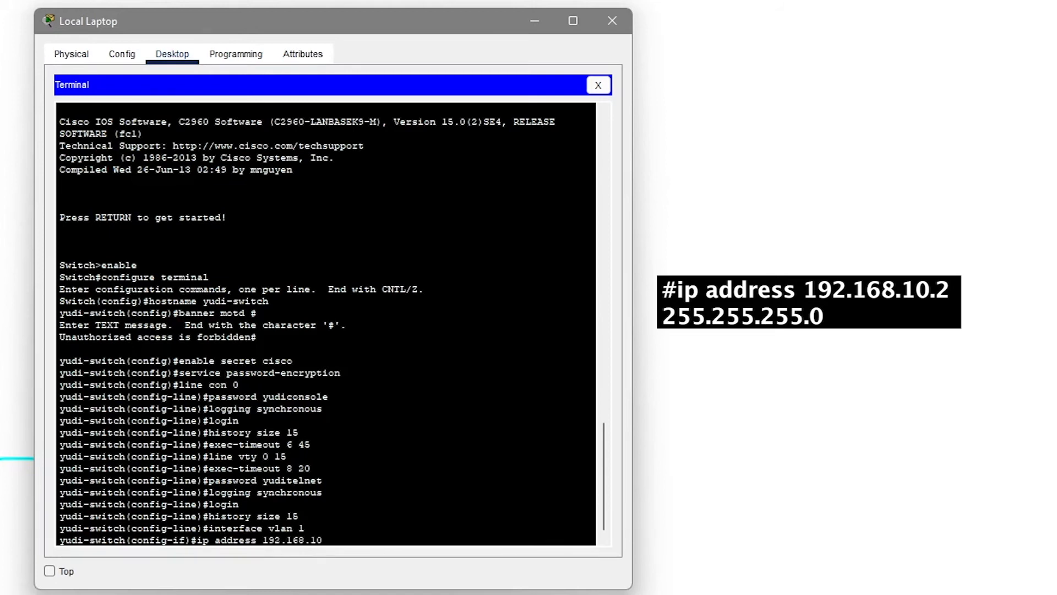
pyautogui.write('.2 255.255.255.0')
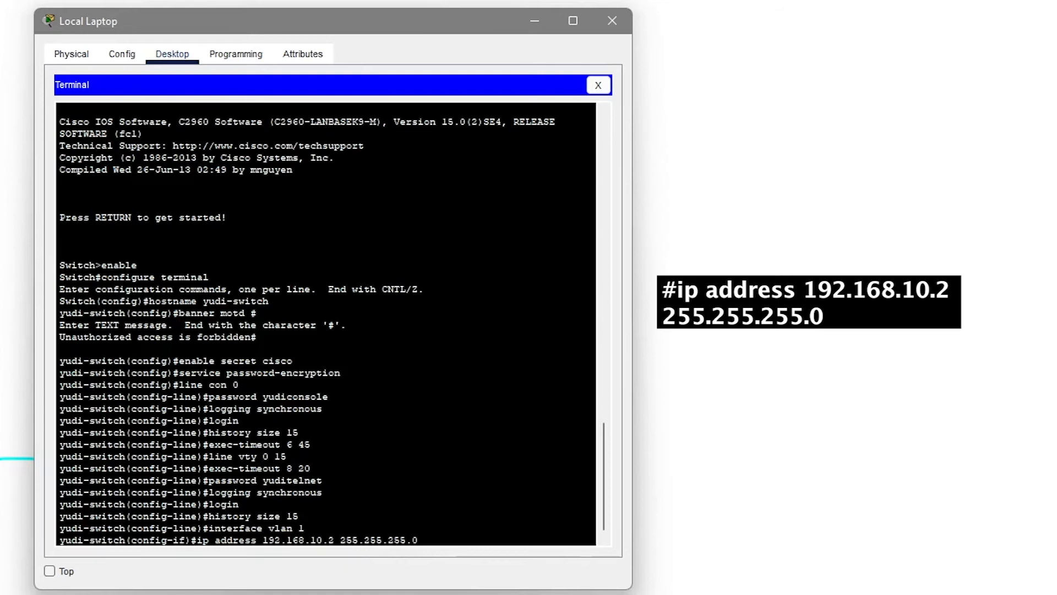
pyautogui.press('Return')
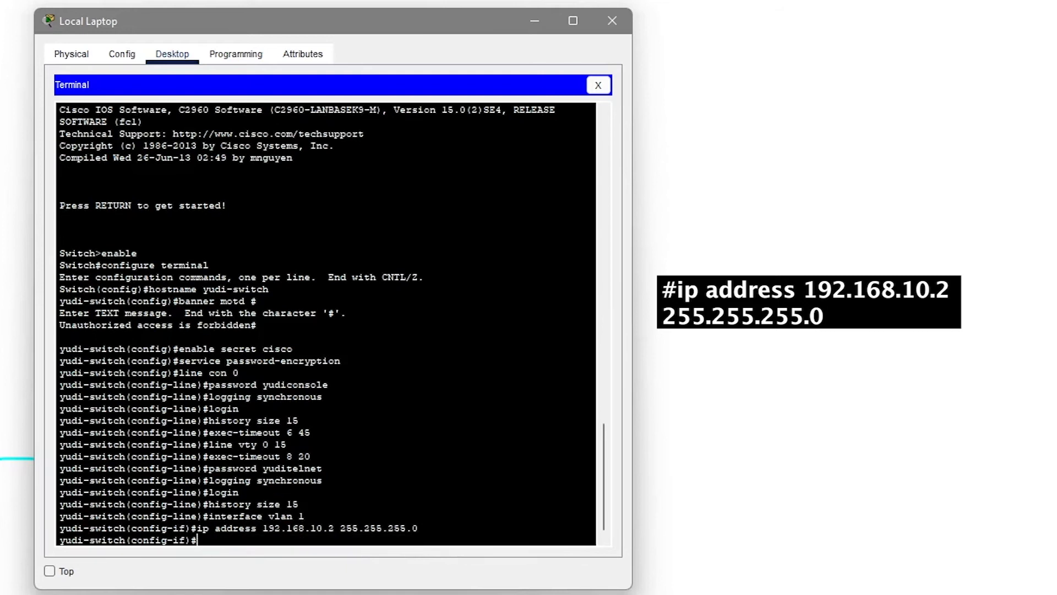
pyautogui.write('no shu')
pyautogui.write('wn')
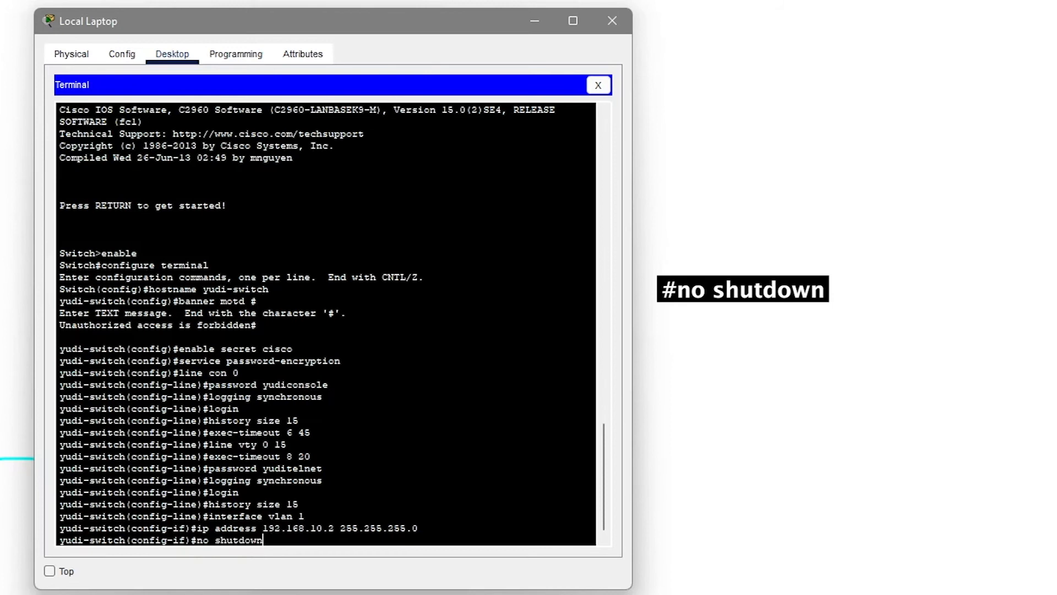
pyautogui.press('Return')
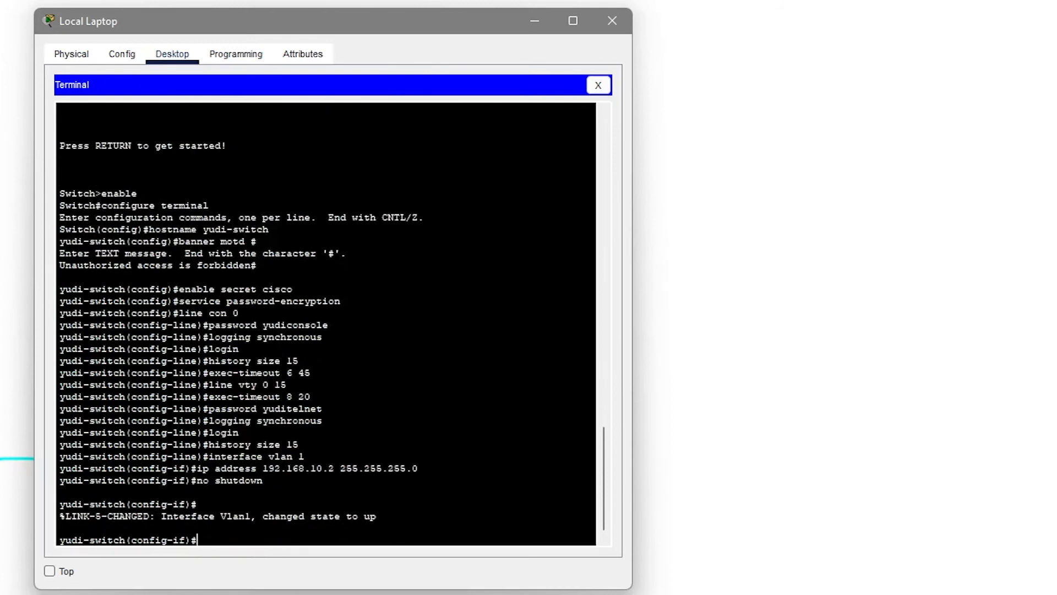
pyautogui.write('exit')
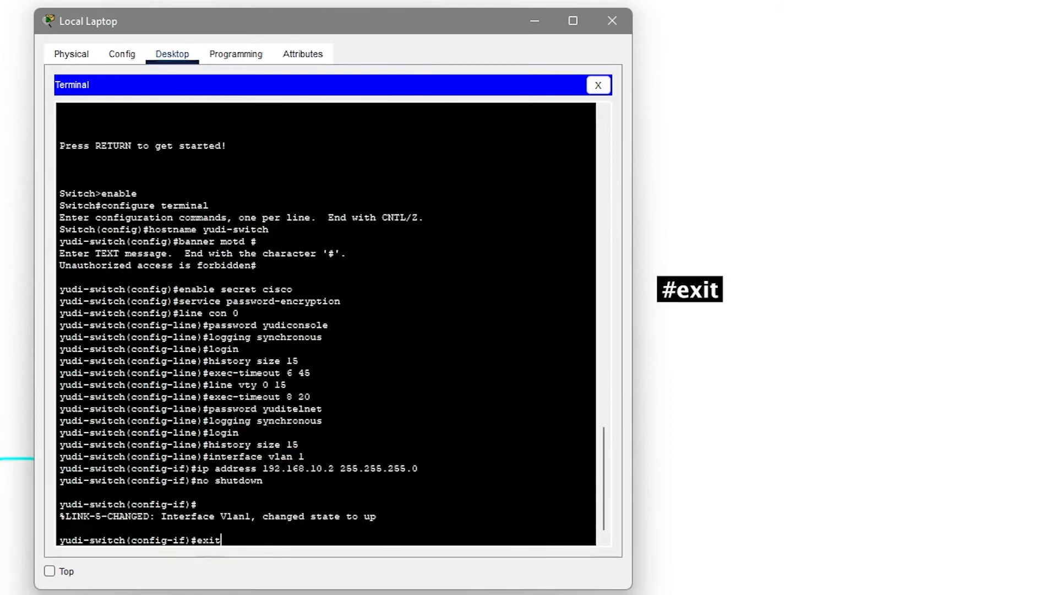
pyautogui.press('Return')
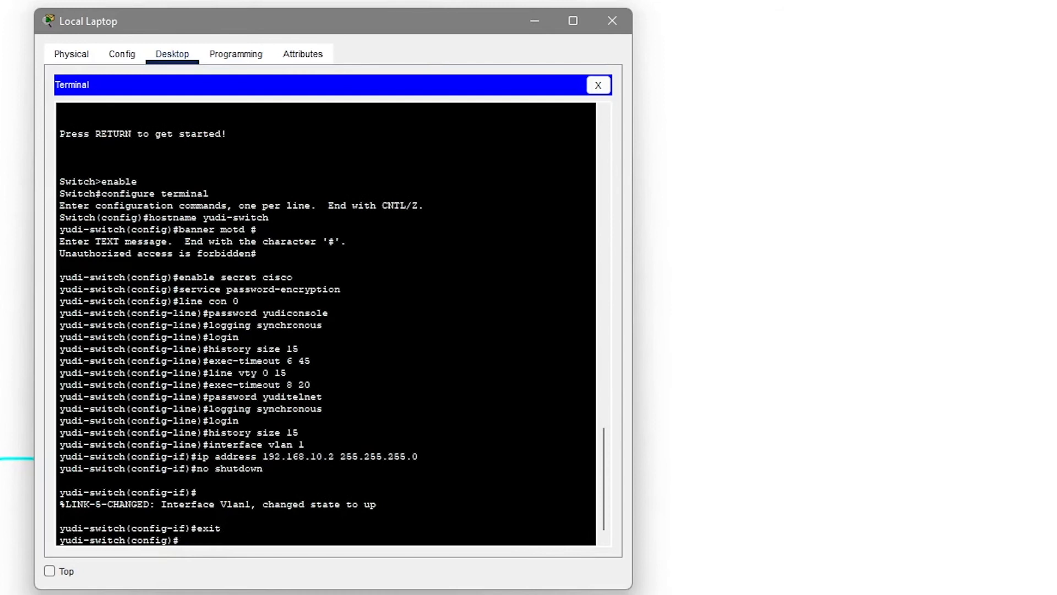
# Set the switch default gateway to 192.168.10.1 and close the Local Laptop window.
pyautogui.write('ip de')
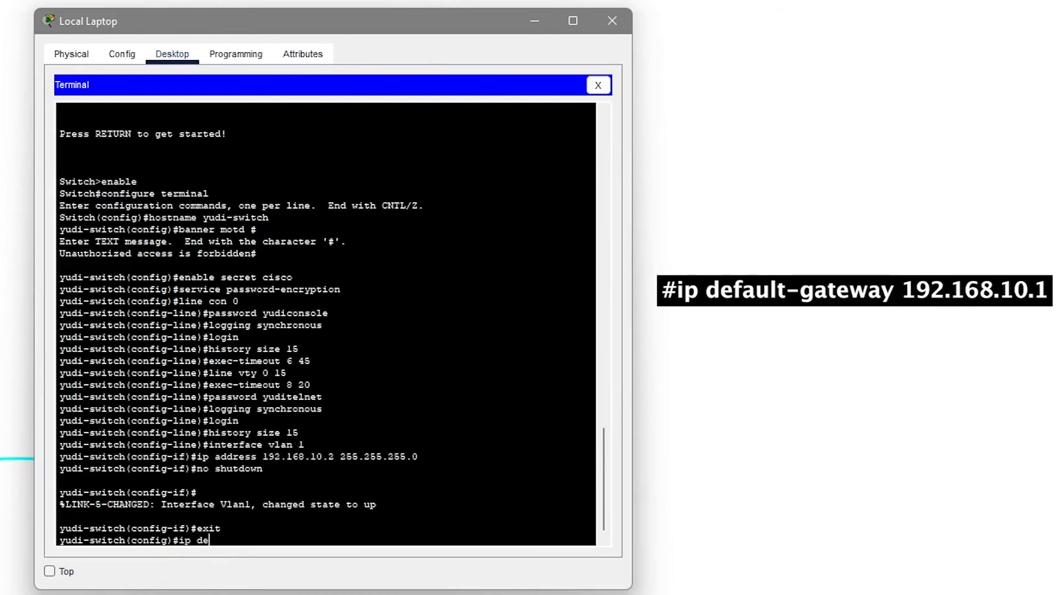
pyautogui.write('fault-gateway')
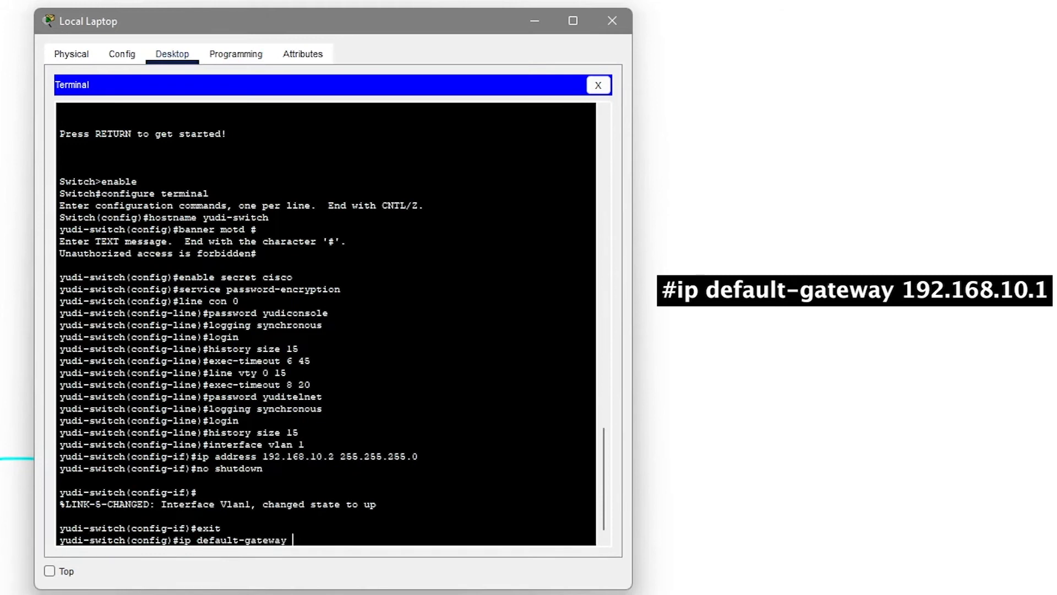
pyautogui.write(' 192.168.1')
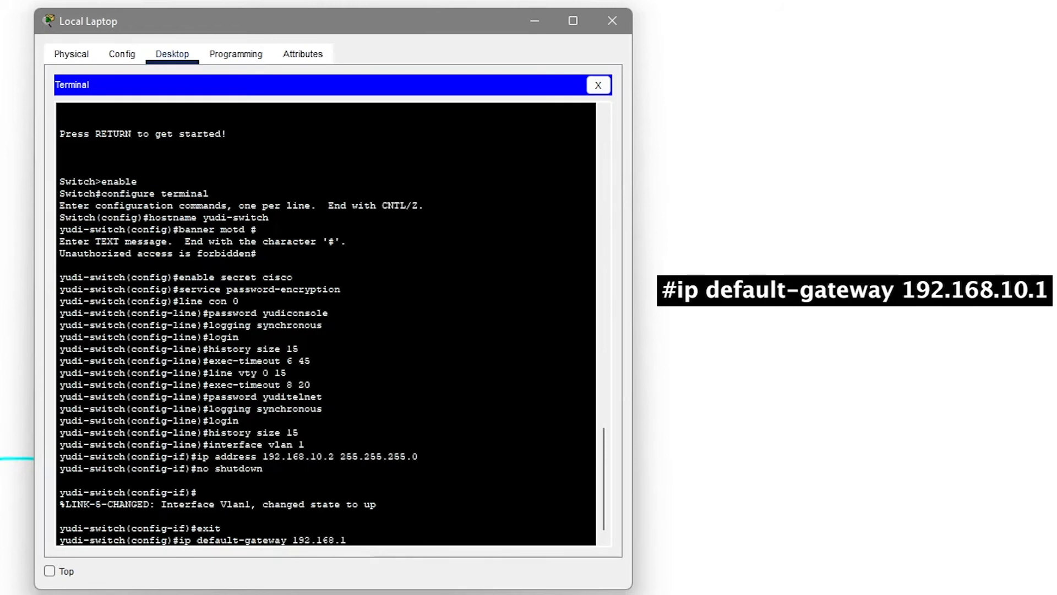
pyautogui.write('0.1')
pyautogui.press('Return')
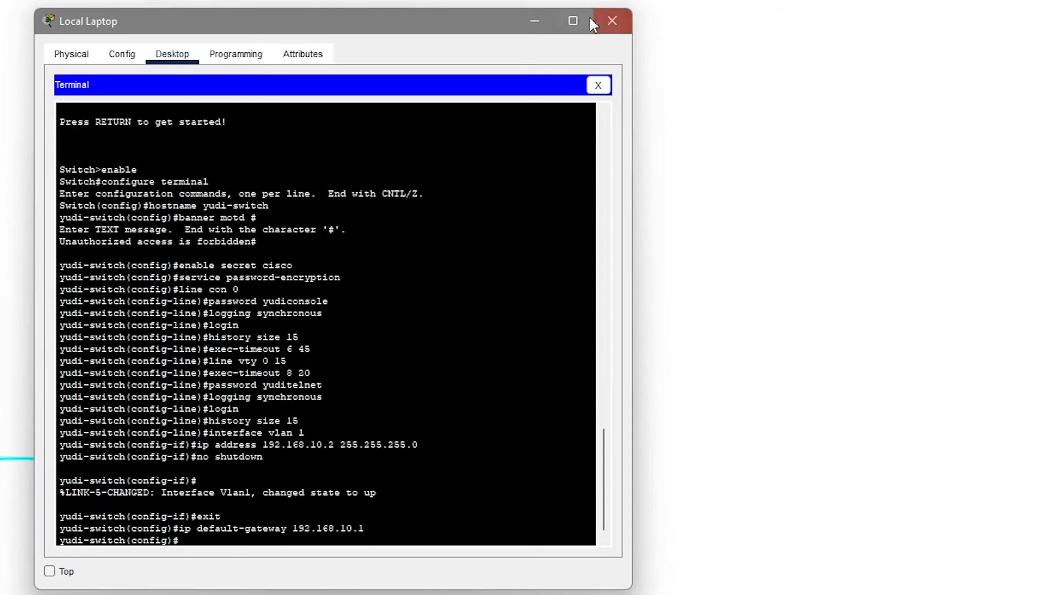
pyautogui.click(612, 25)
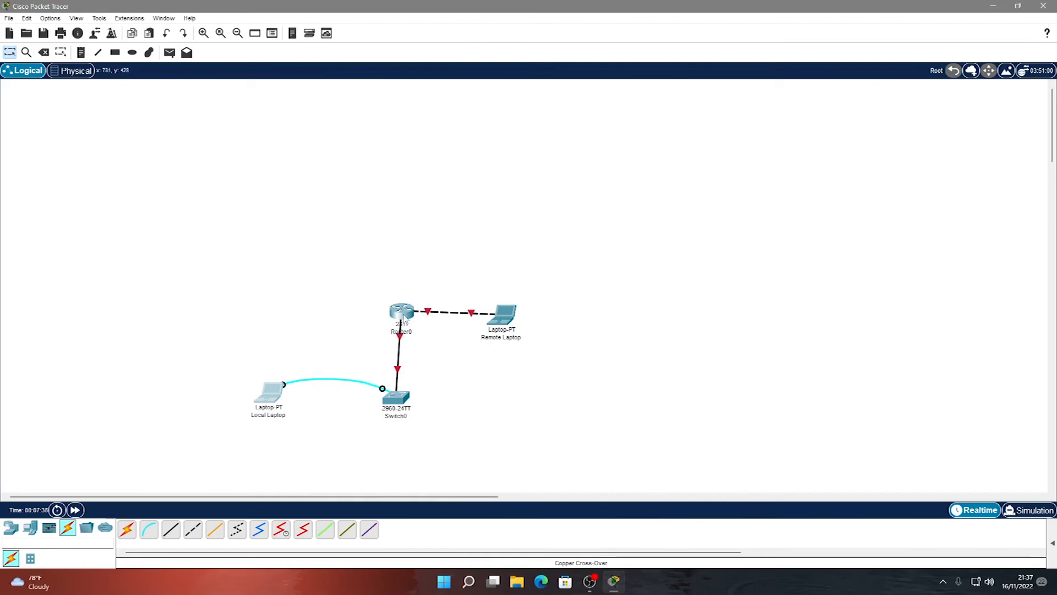
# Turn Router0's FastEthernet0/0 on with IPv4 192.168.10.1 and mask 255.255.255.0.
pyautogui.click(404, 311)
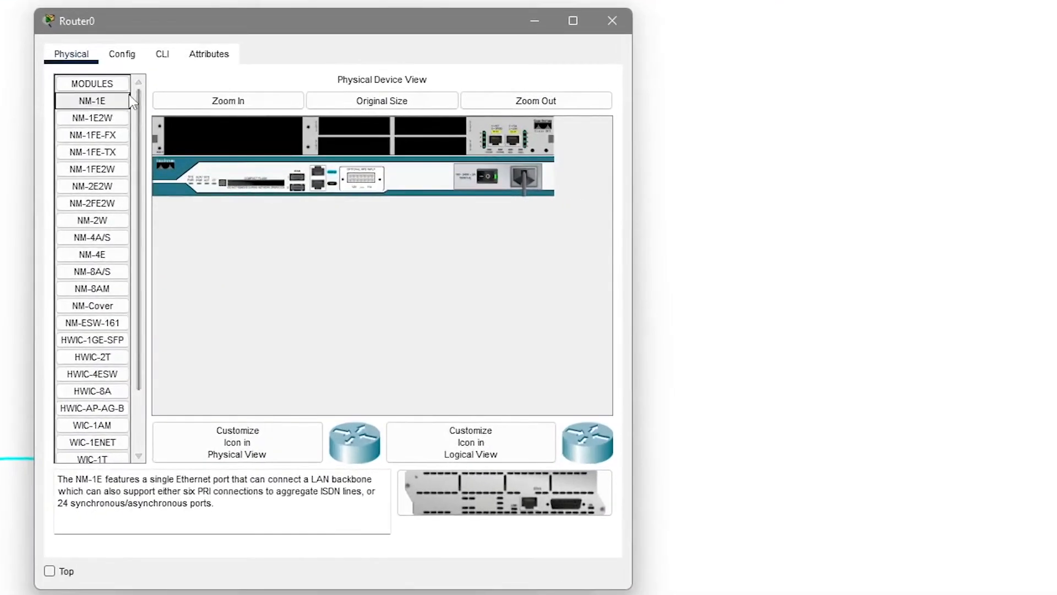
pyautogui.click(121, 55)
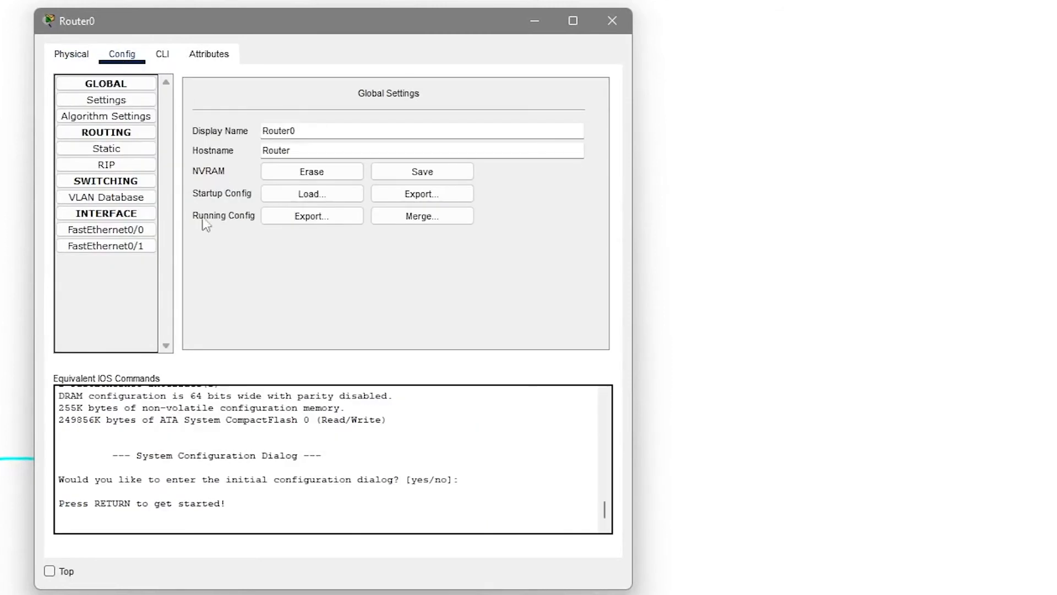
pyautogui.click(144, 233)
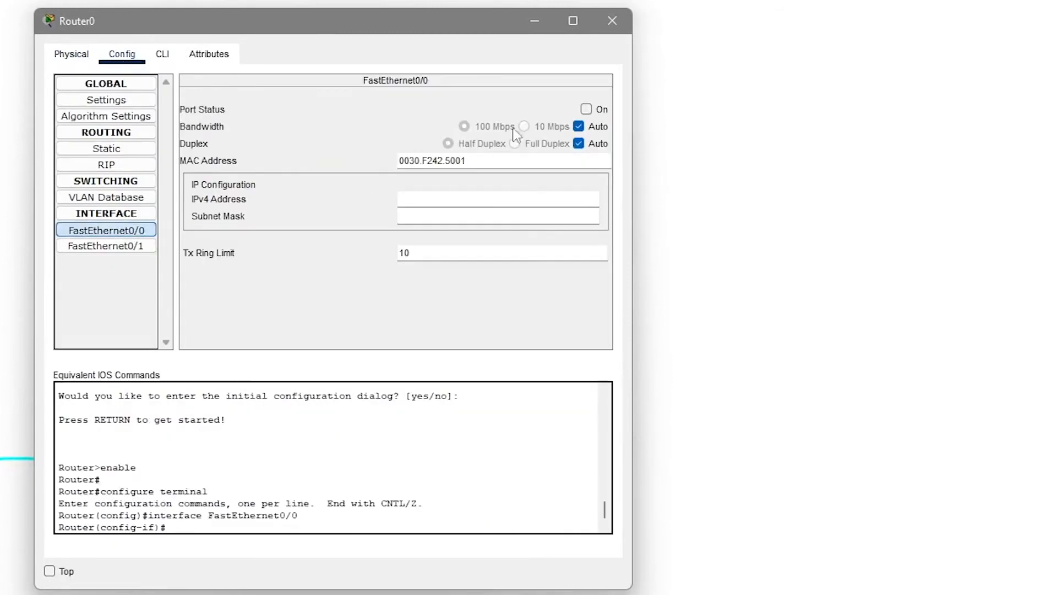
pyautogui.click(587, 109)
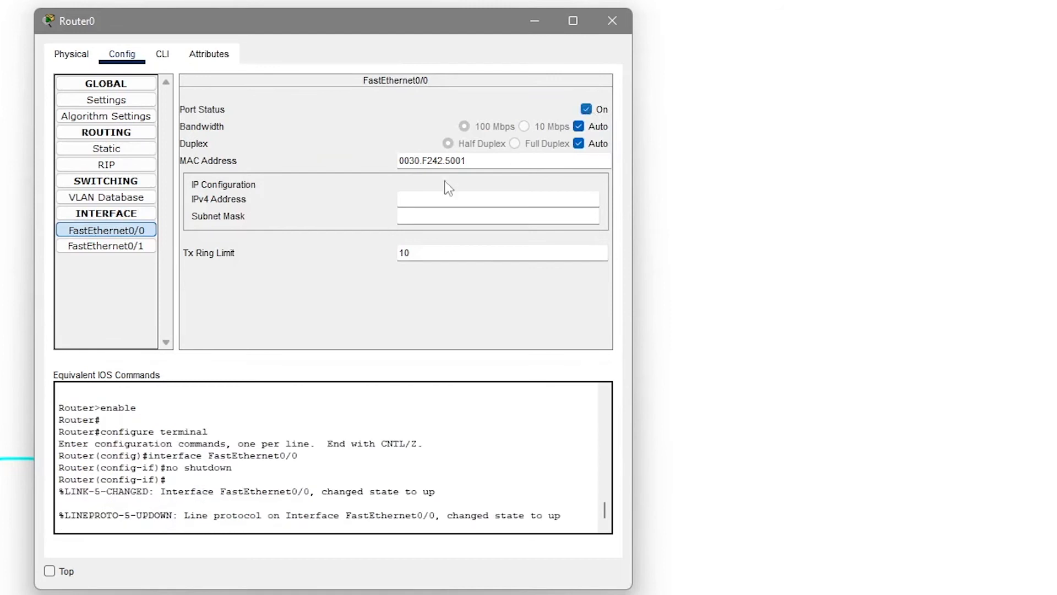
pyautogui.click(455, 197)
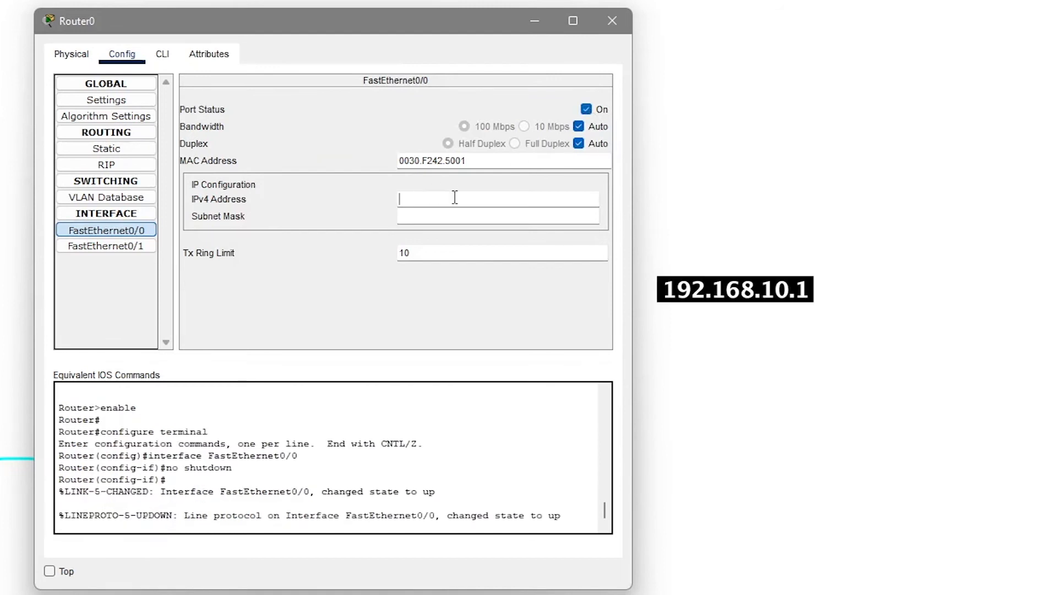
pyautogui.write('192.168.10.1')
pyautogui.click(475, 216)
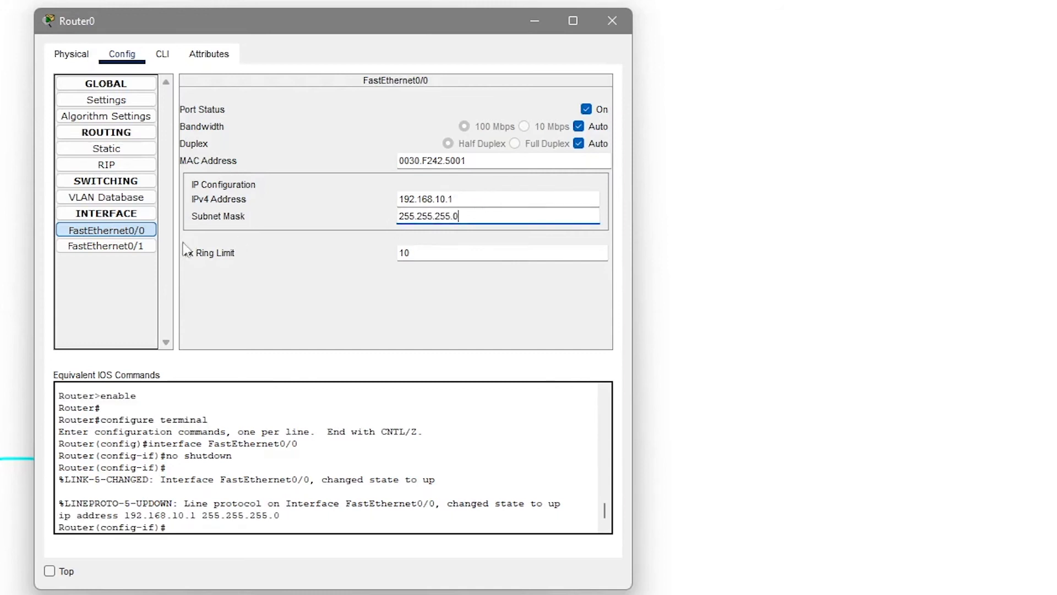
# Turn on Router0's FastEthernet0/1 with IP 172.16.0.1 and mask 255.255.0.0, then close the router window.
pyautogui.click(142, 251)
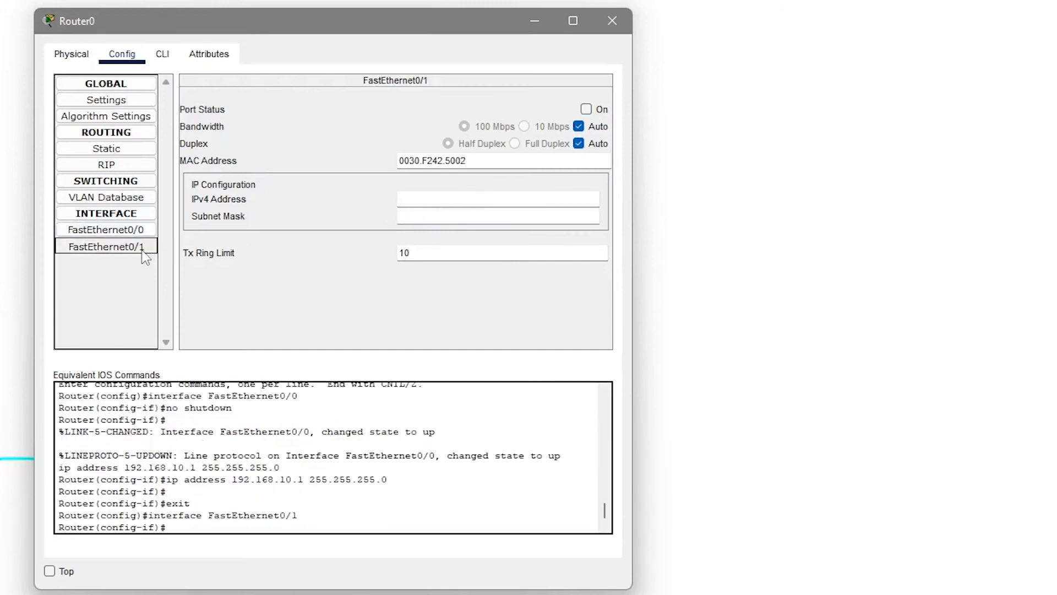
pyautogui.click(586, 109)
pyautogui.click(542, 202)
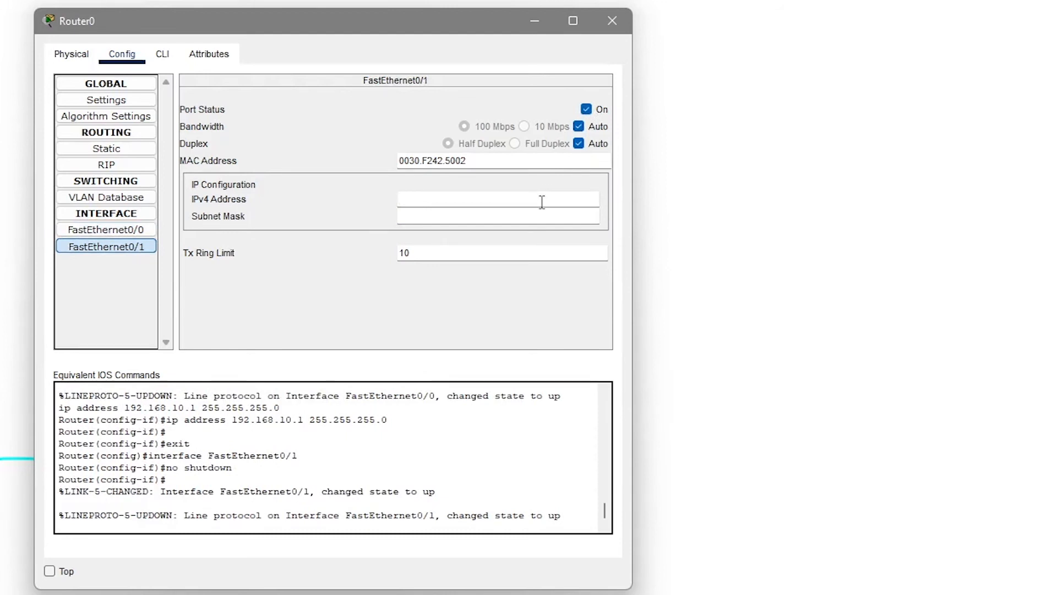
pyautogui.write('172')
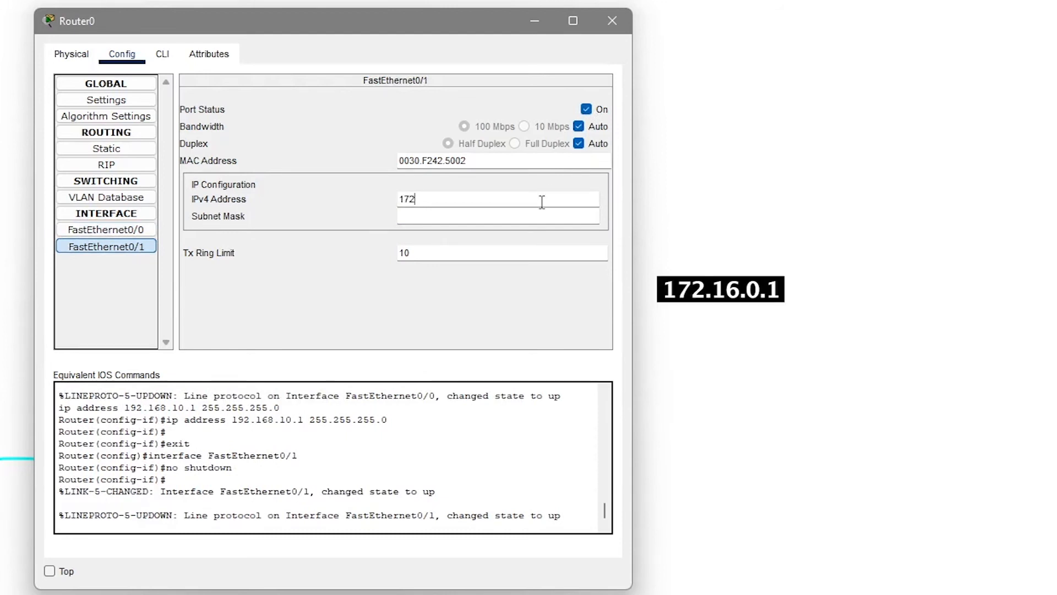
pyautogui.write('.16.0.1')
pyautogui.click(510, 217)
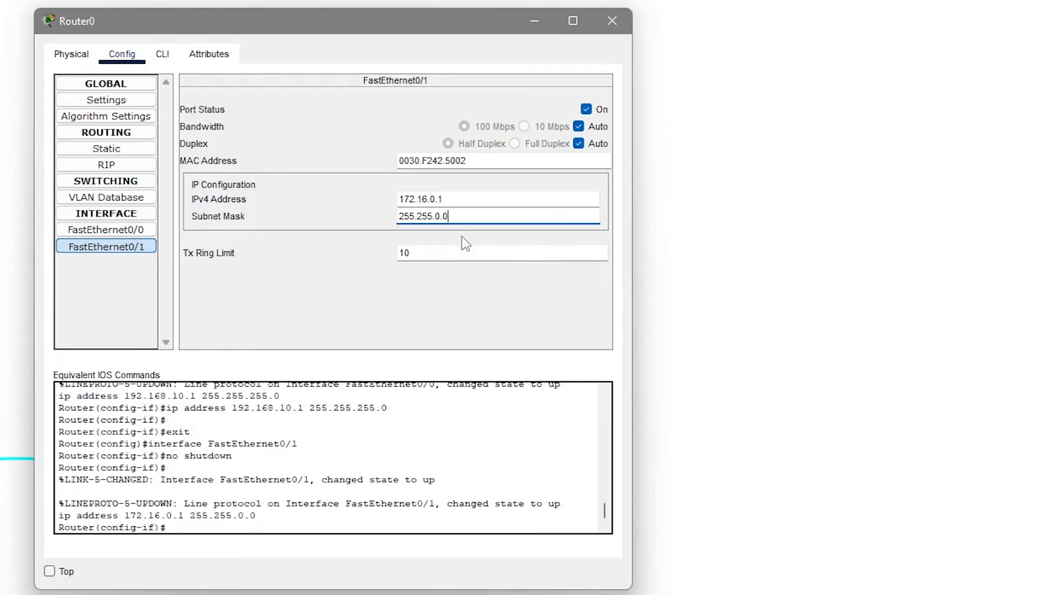
pyautogui.click(614, 19)
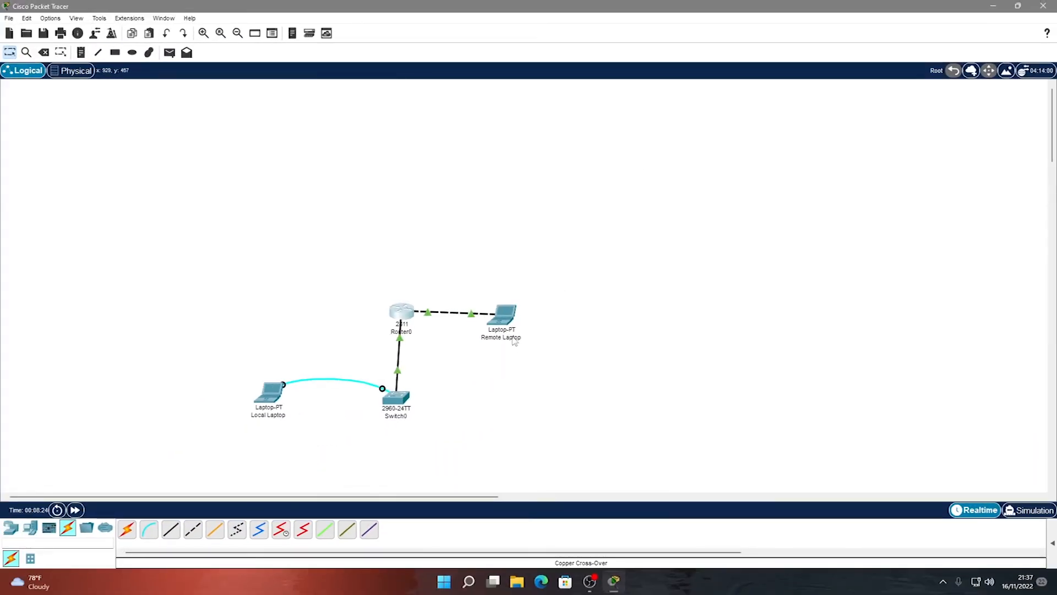
# Set the Remote Laptop's static IP to 172.16.0.2, mask 255.255.0.0, and gateway 172.16.0.1.
pyautogui.moveTo(509, 319)
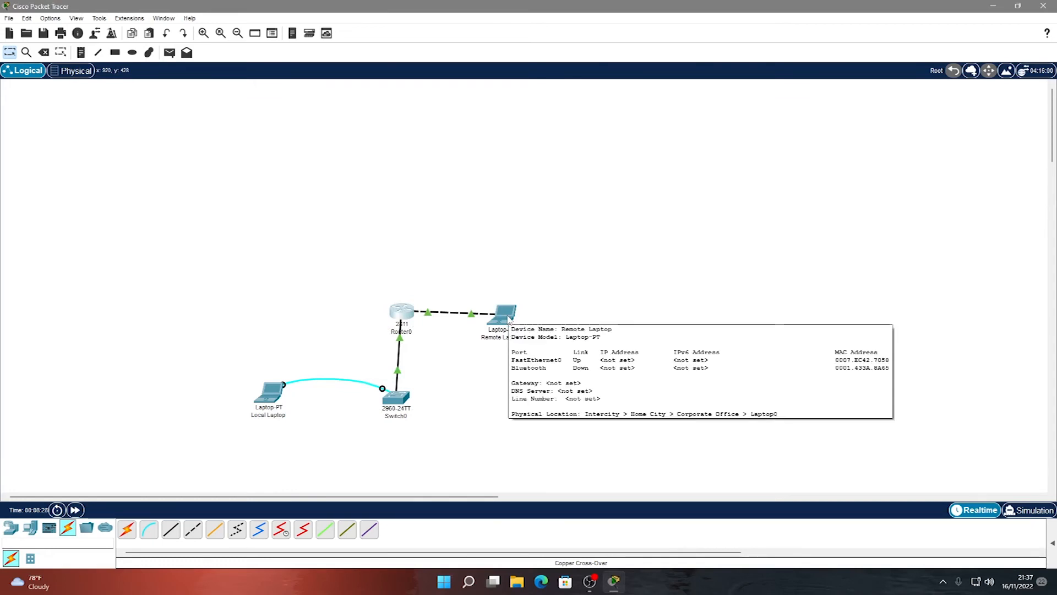
pyautogui.click(506, 315)
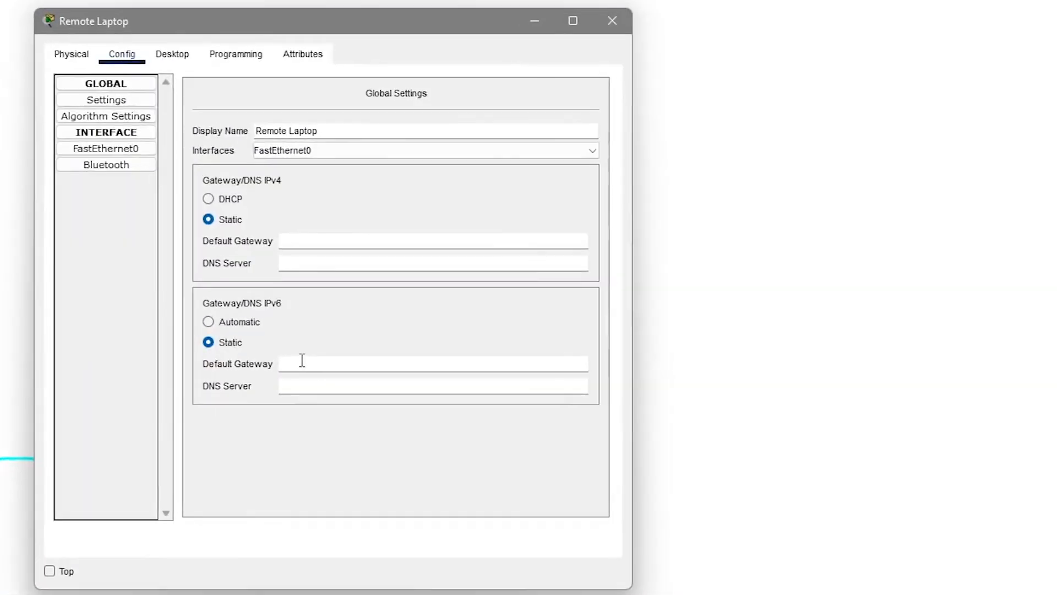
pyautogui.click(174, 58)
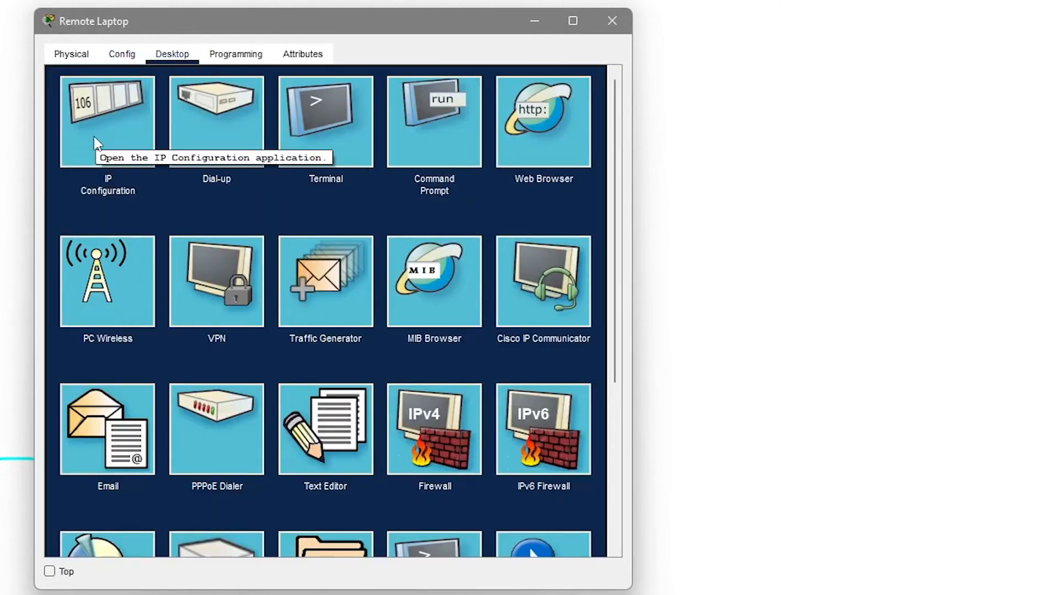
pyautogui.click(95, 142)
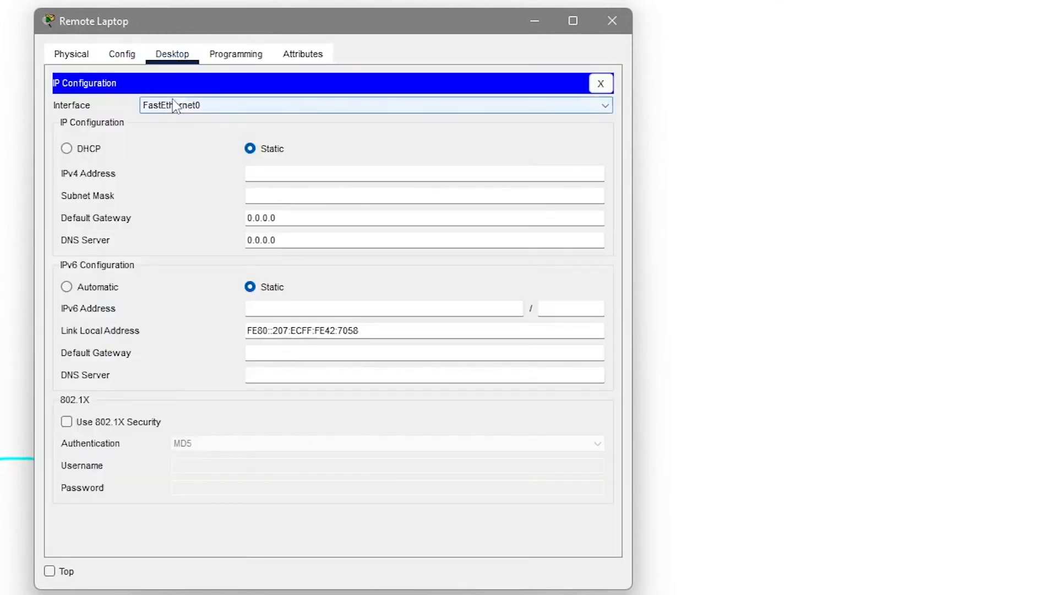
pyautogui.click(277, 174)
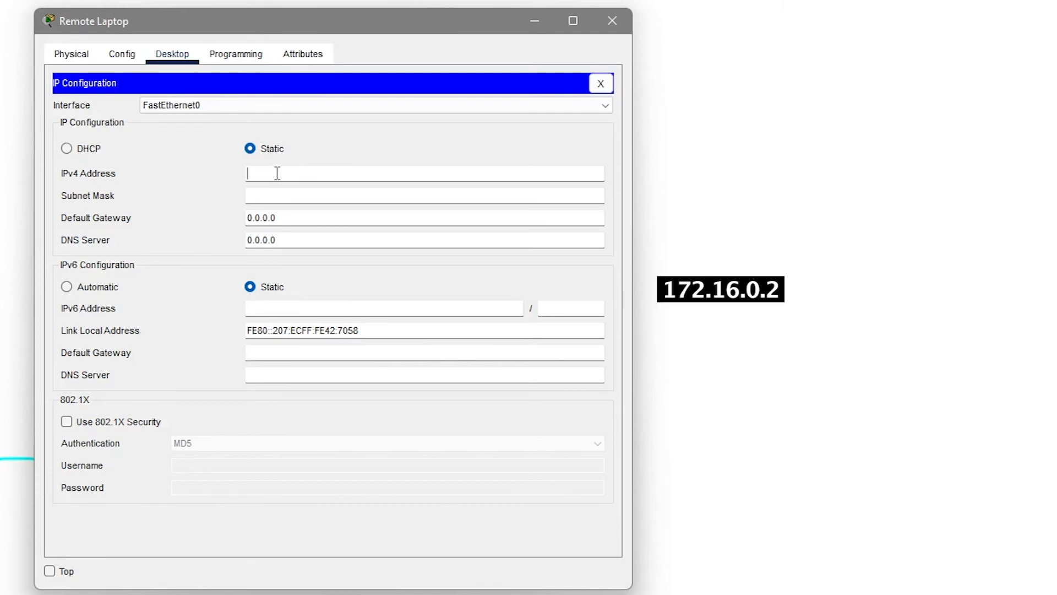
pyautogui.write('172.16.0.2')
pyautogui.click(297, 194)
pyautogui.write('255.255.0.0')
pyautogui.moveTo(314, 215); pyautogui.dragTo(173, 216)
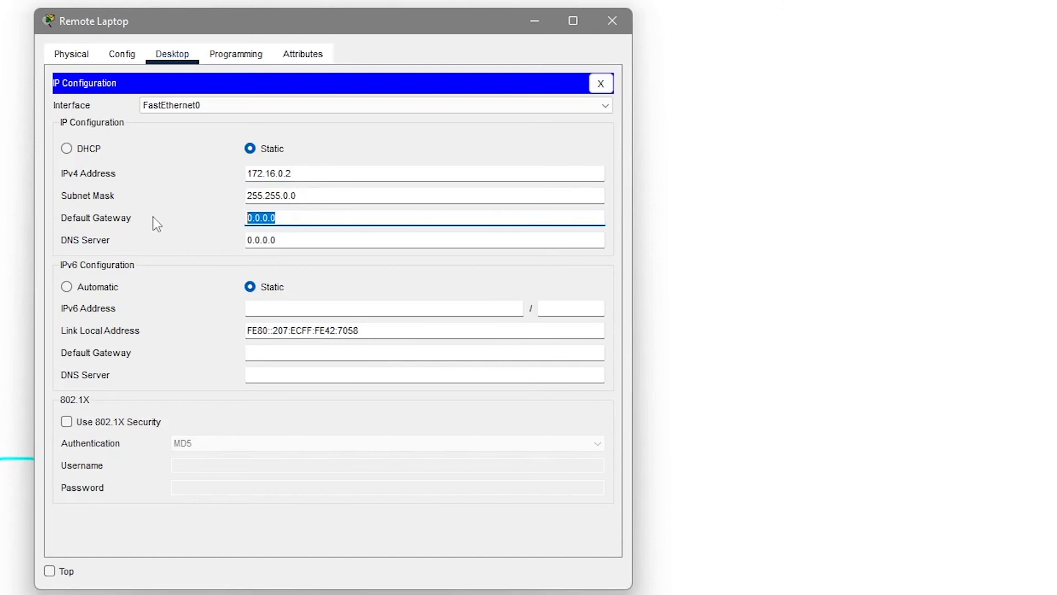
pyautogui.write('172')
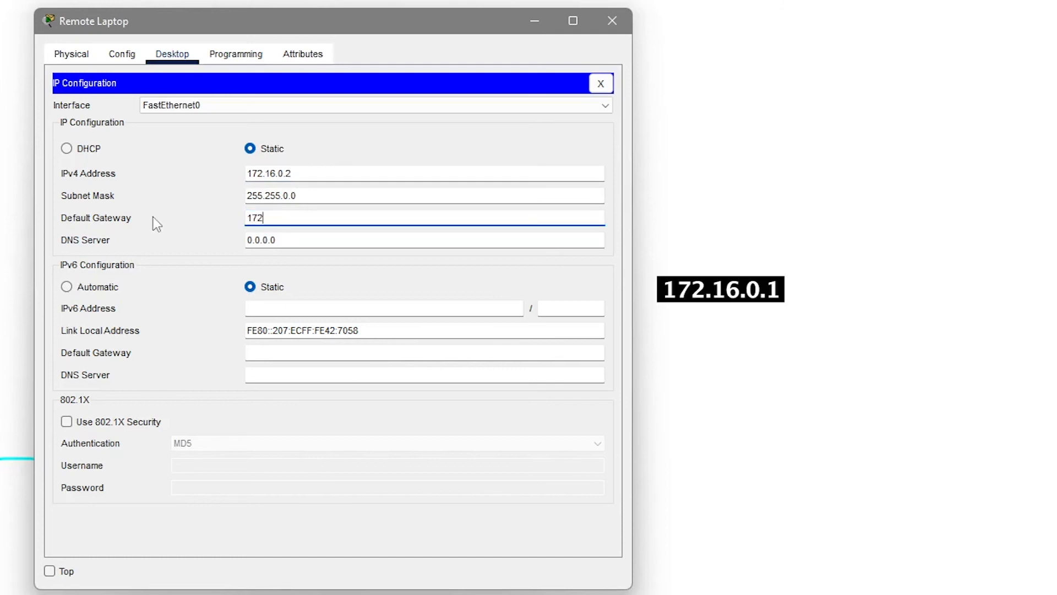
pyautogui.write('.16.0.1')
pyautogui.click(600, 84)
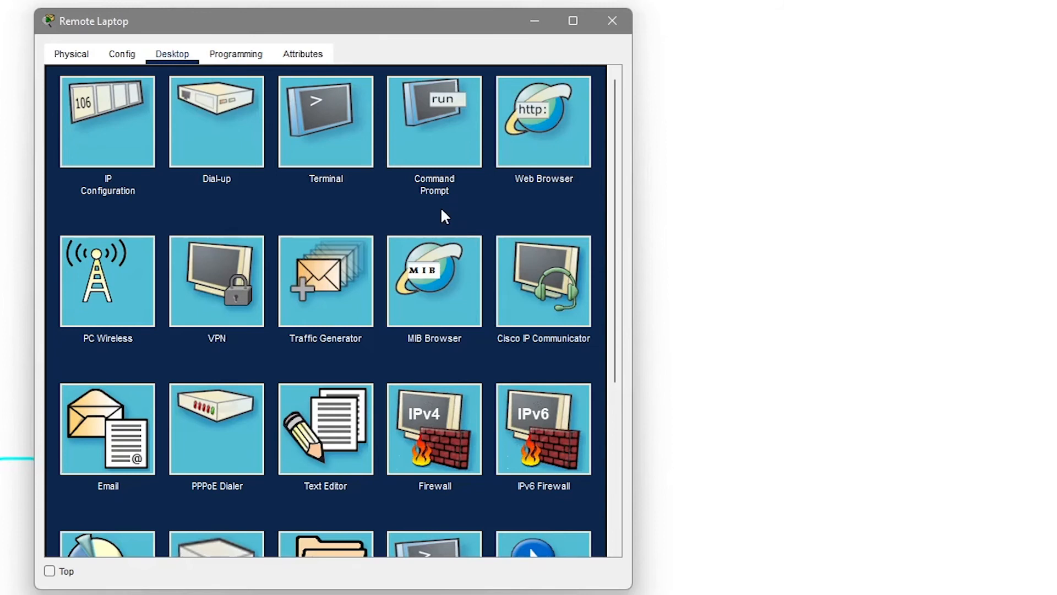
# Run ipconfig in the Remote Laptop's command prompt to confirm 172.16.0.2 and gateway 172.16.0.1.
pyautogui.click(433, 142)
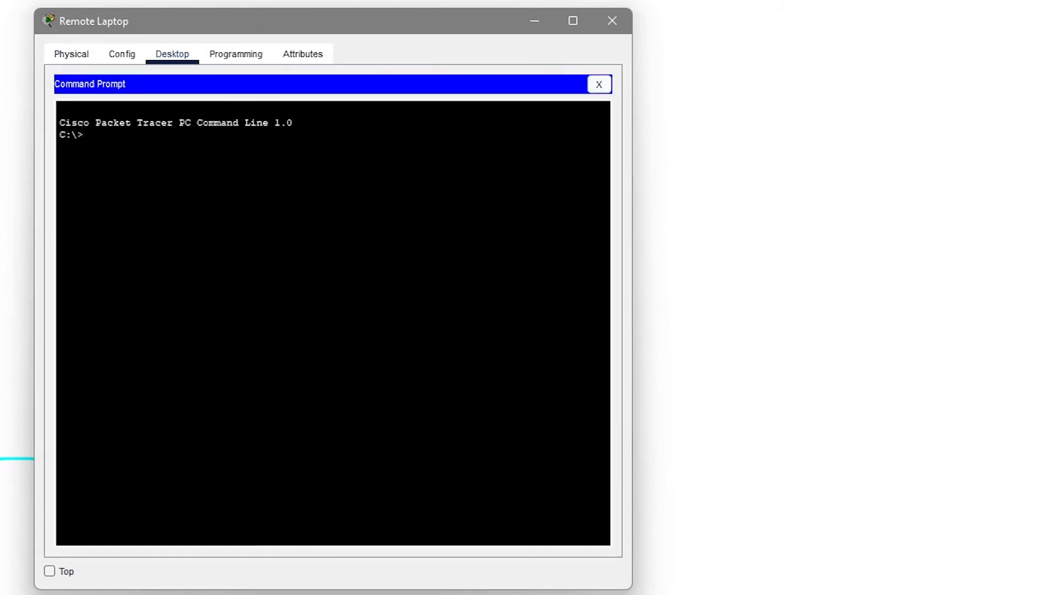
pyautogui.write('i')
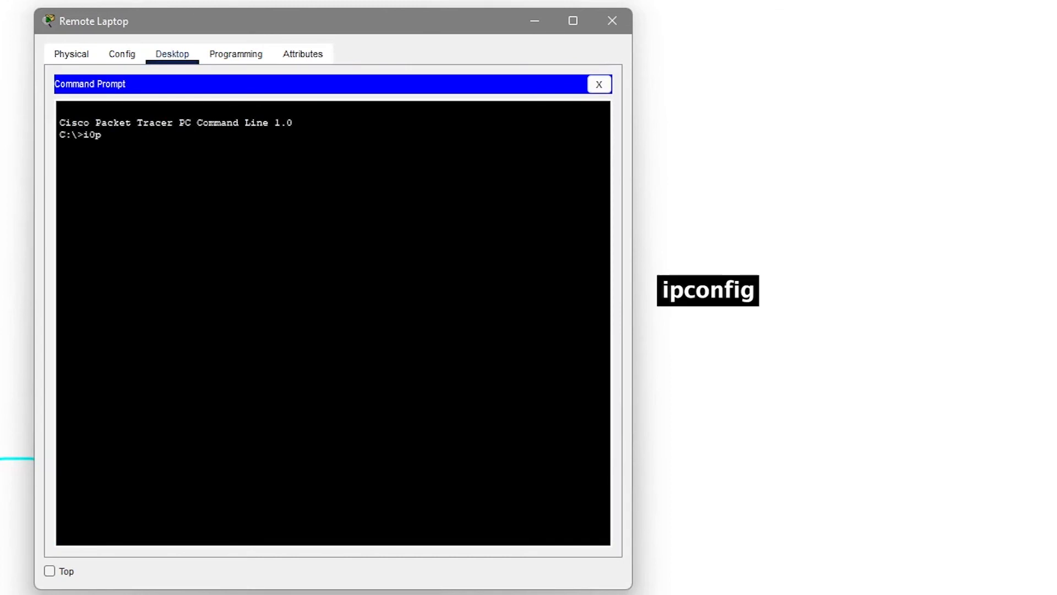
pyautogui.write('pconfig')
pyautogui.press('Return')
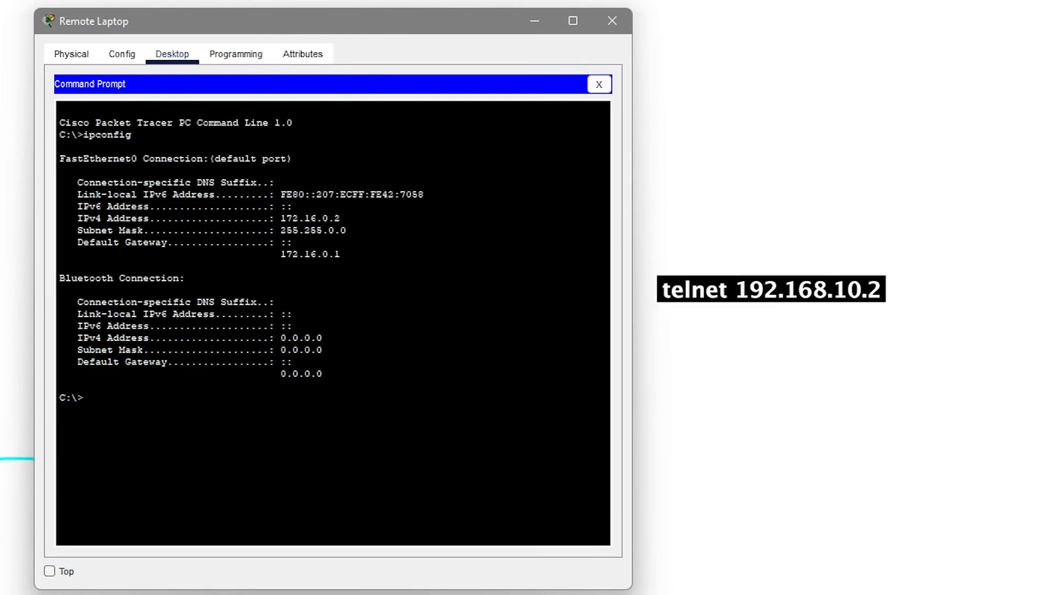
pyautogui.write('telnet 192.168.10.2')
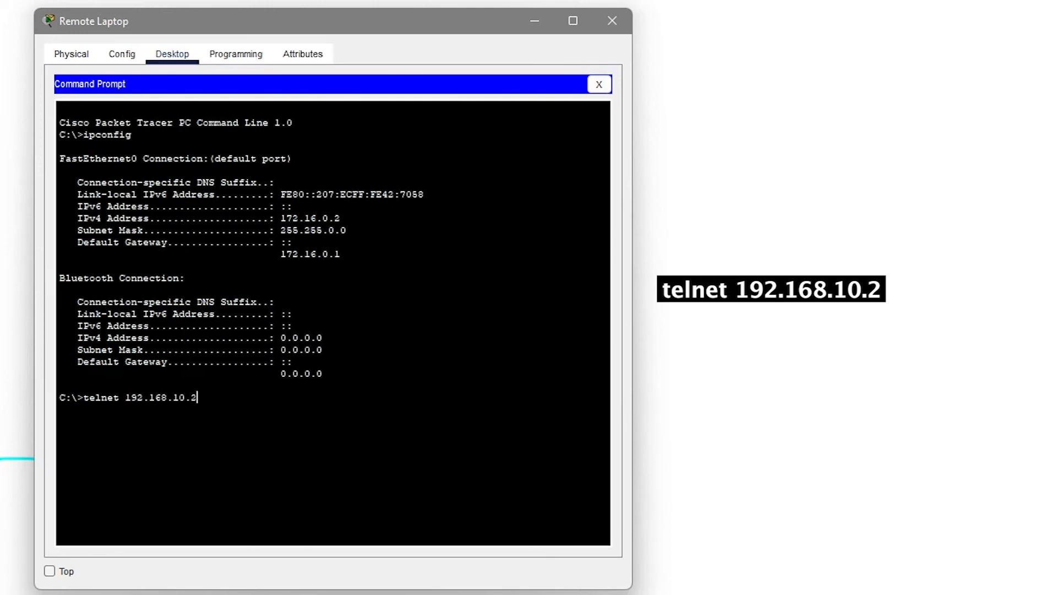
# Telnet to the switch at 192.168.10.2 and log in with the password to reach yudi-switch>.
pyautogui.press('Return')
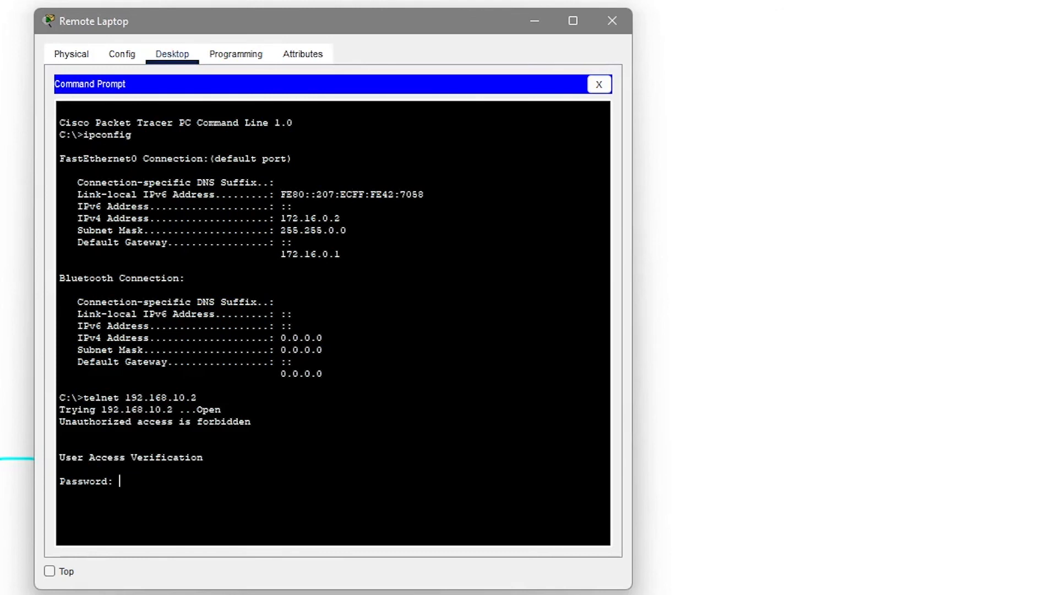
pyautogui.press('Return')
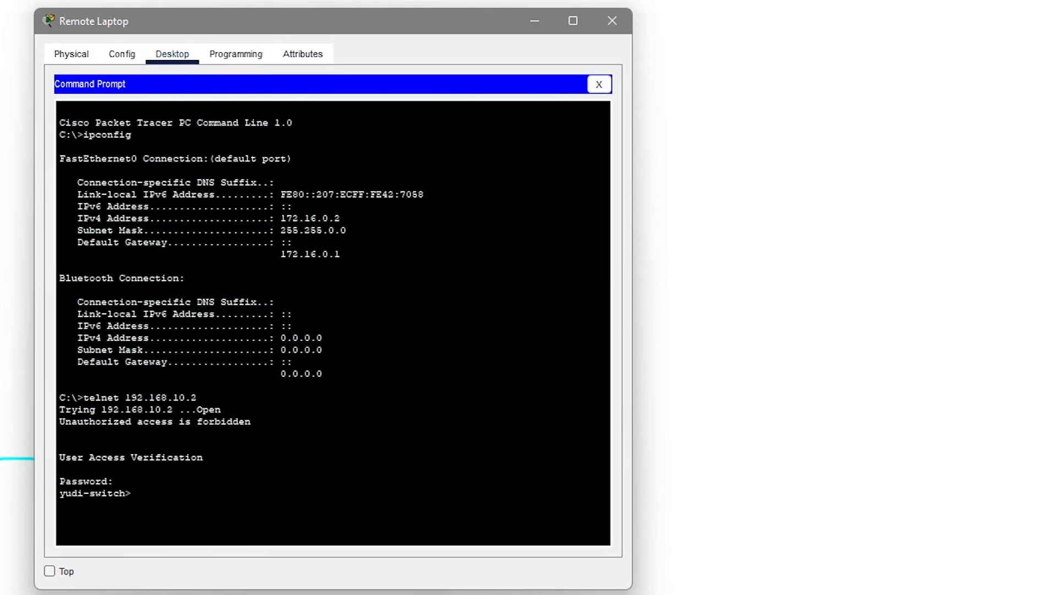